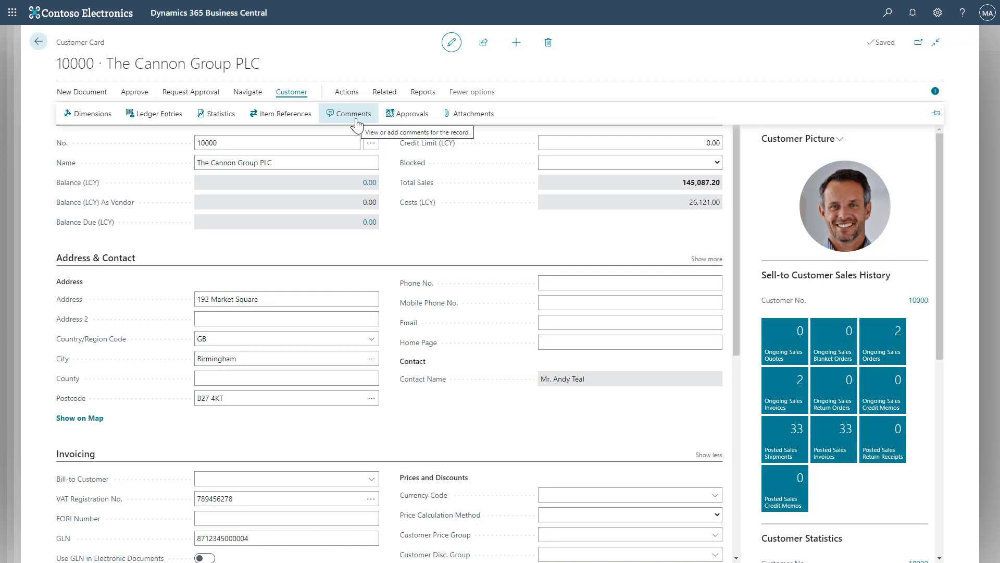
- Add a comment to the customer record reading "Comments from records can not be inherited by documents or lines"
click(354, 114)
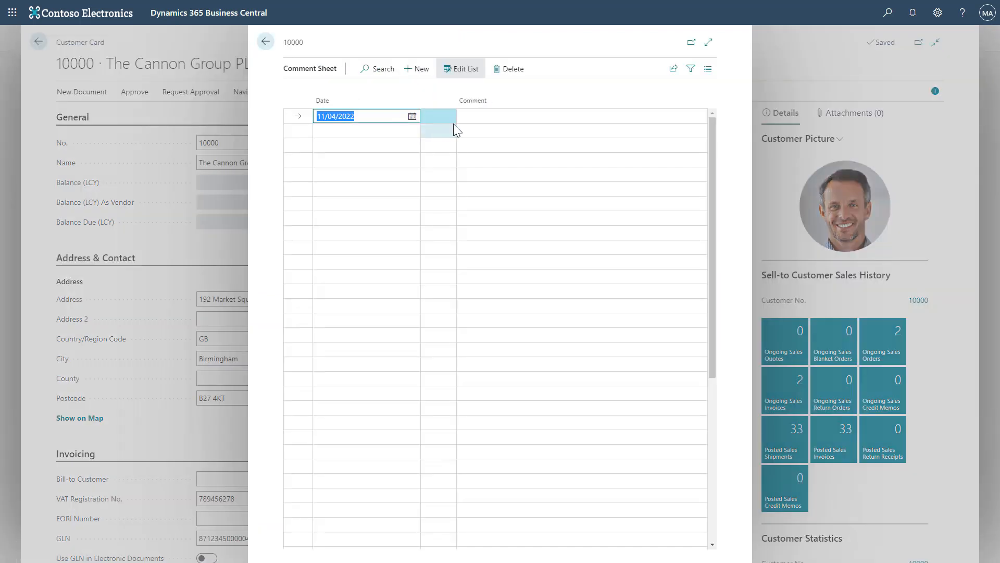
click(467, 121)
text(Comments from )
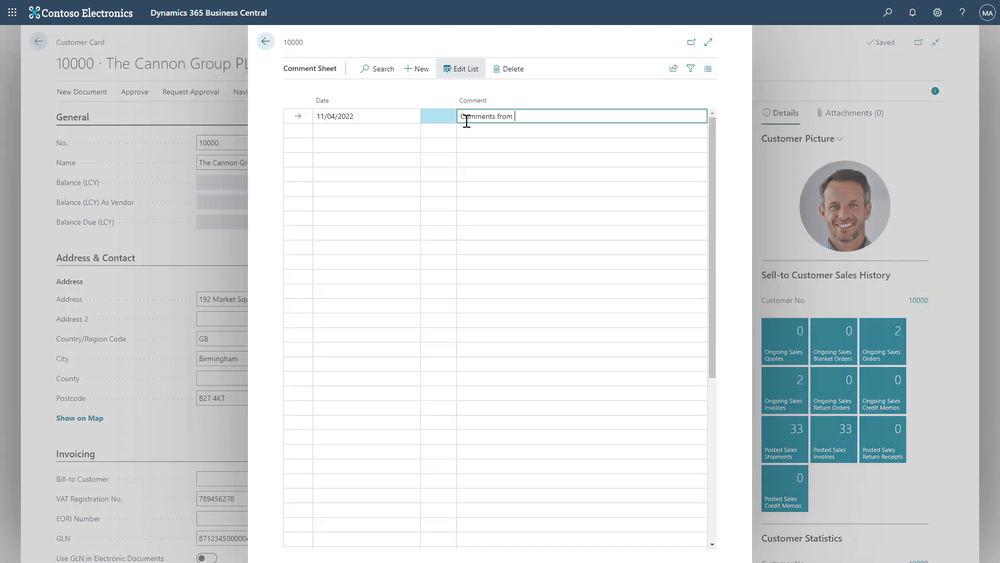
text(records can not be inherited by documents or lines)
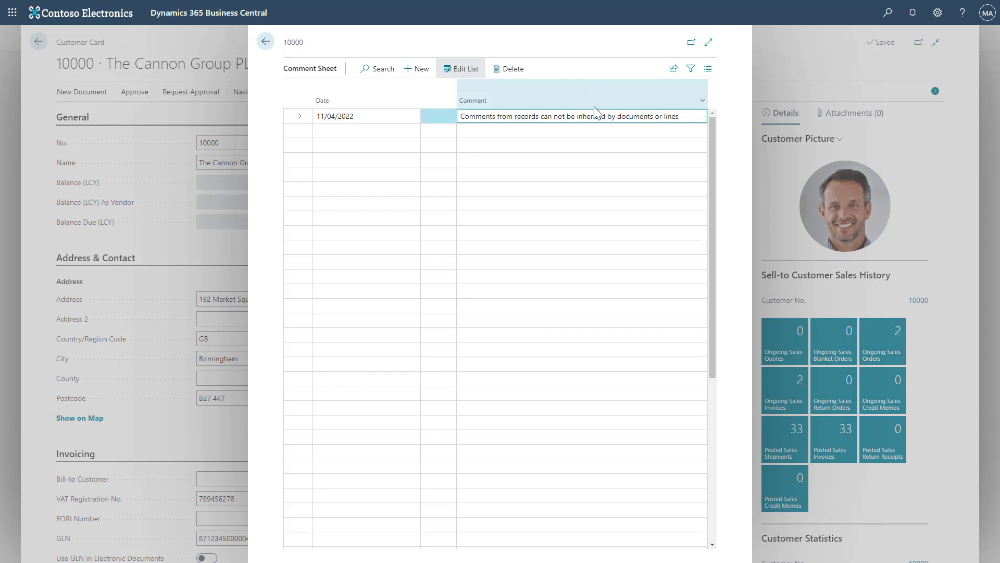
- Add a second comment line reading "There is also only simple formating and an 80 character limit per line!"
key(Return)
text(There is also only )
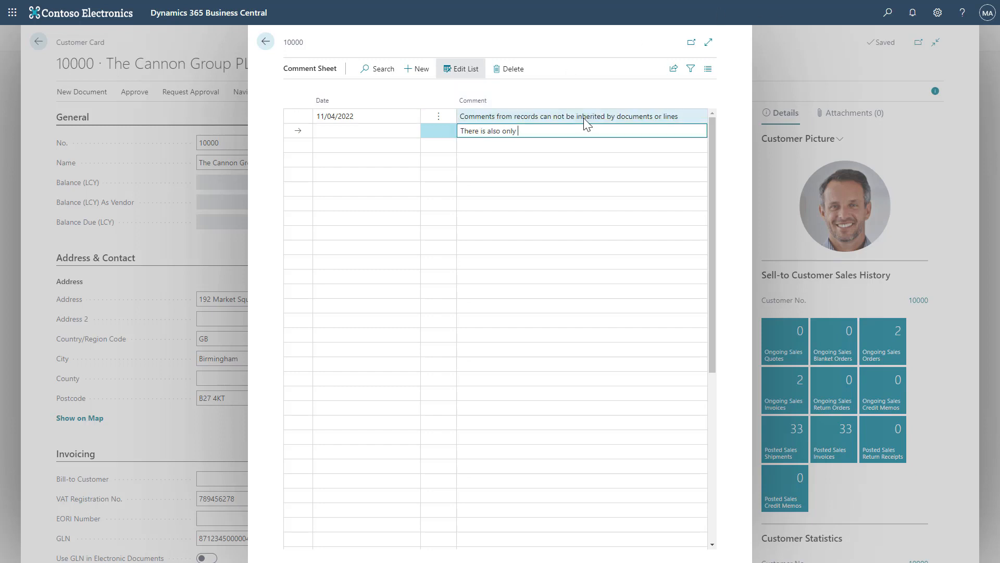
text(simple formating and an 80 character limit per line!)
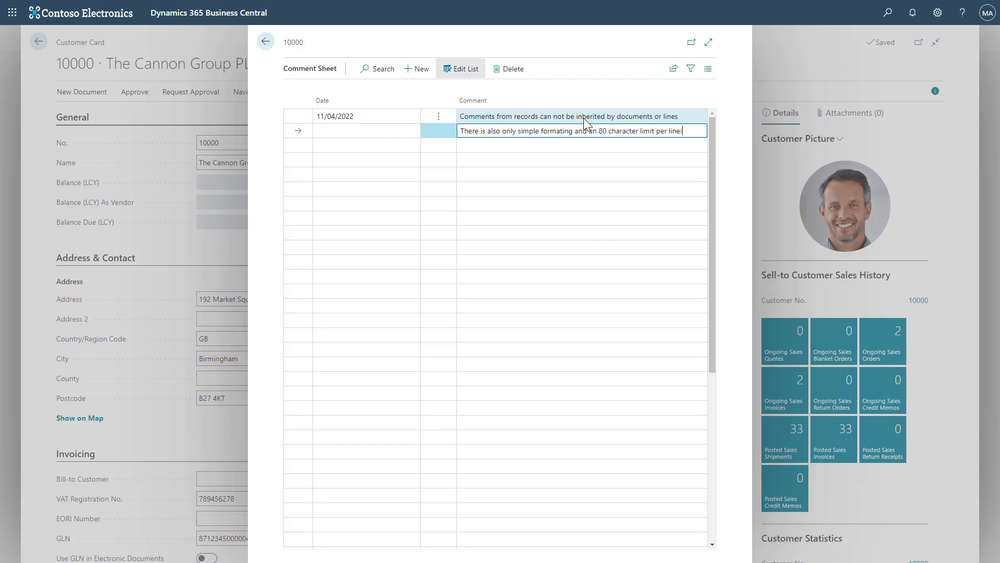
click(566, 144)
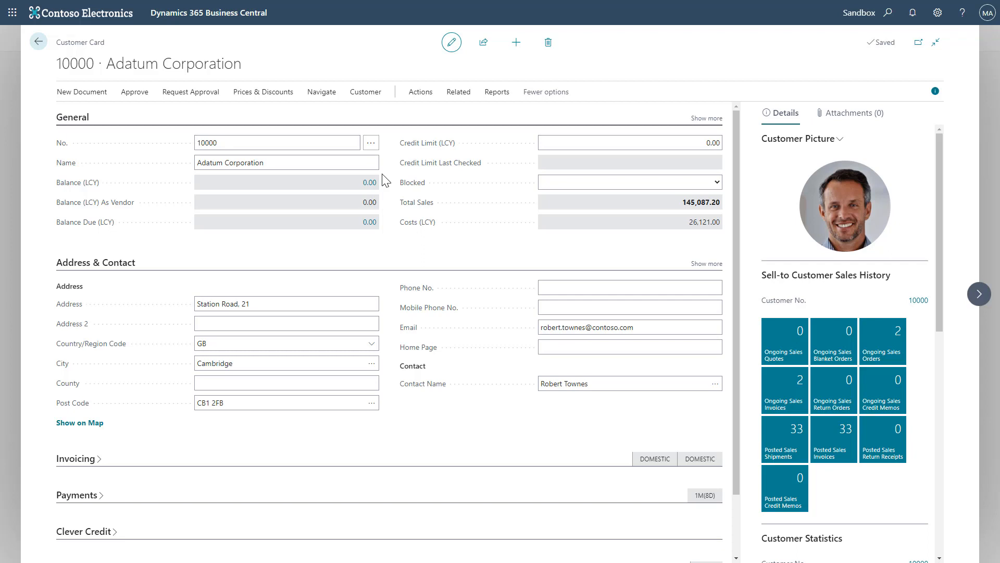
- View Adatum Corporation's Standard comments and start a new comment of type CUSTOMERS
click(366, 92)
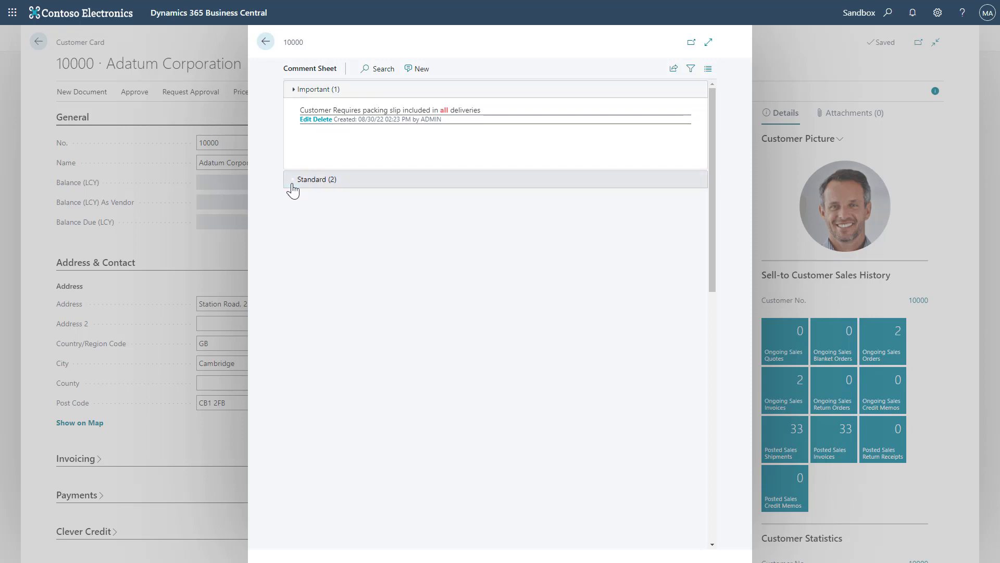
click(292, 187)
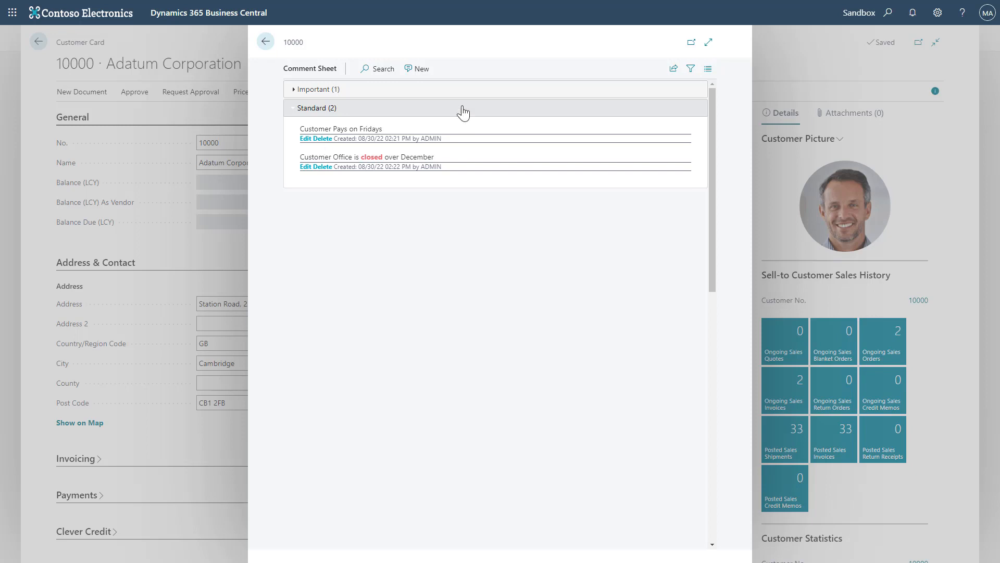
click(422, 73)
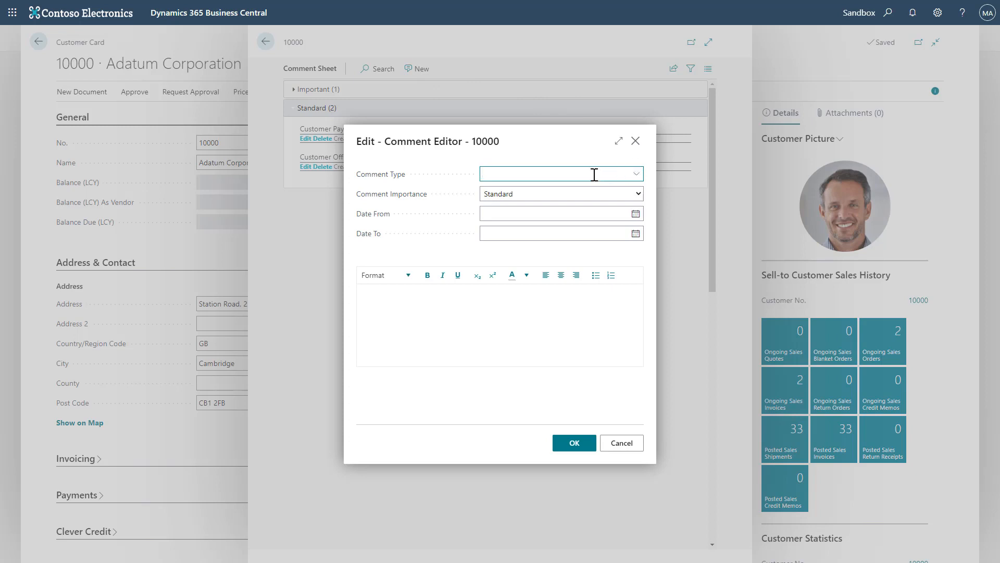
click(637, 175)
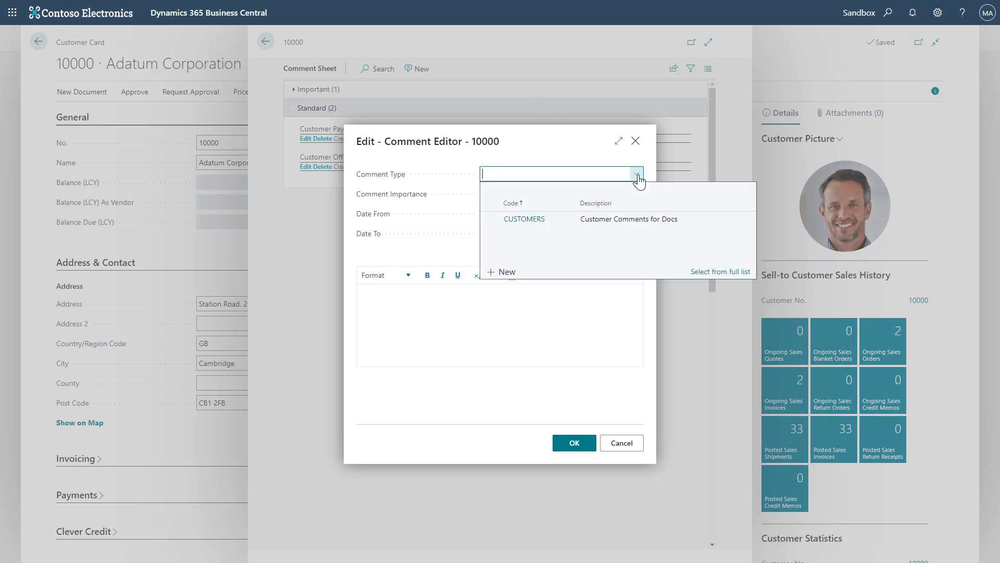
click(560, 224)
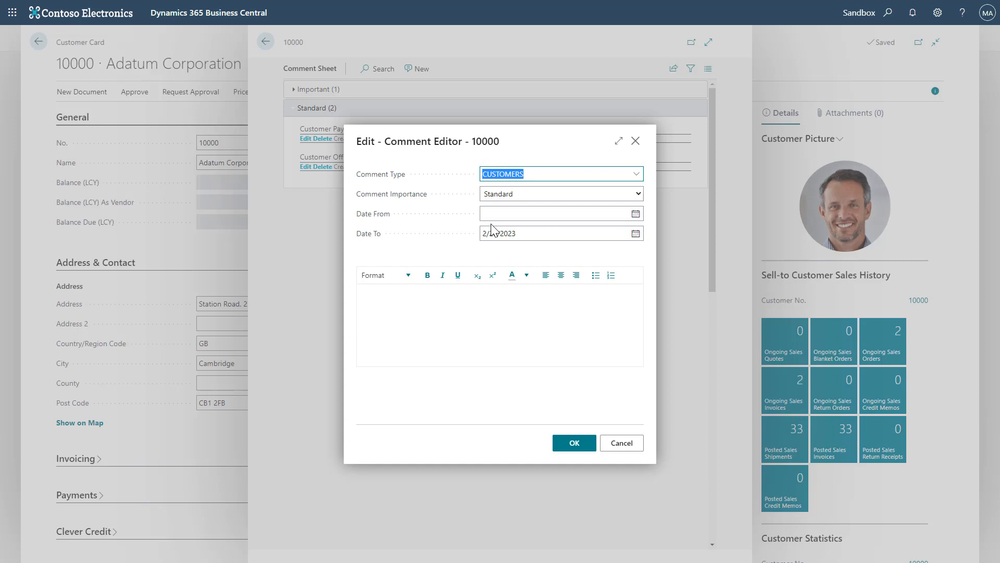
- Look over the comment importance levels and the start date calendar of the new comment
click(627, 198)
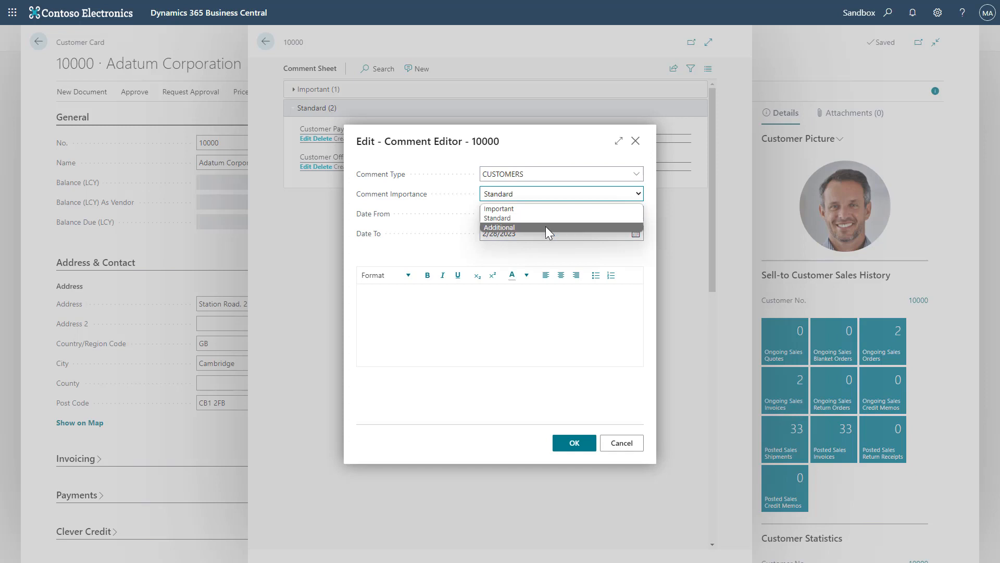
click(439, 213)
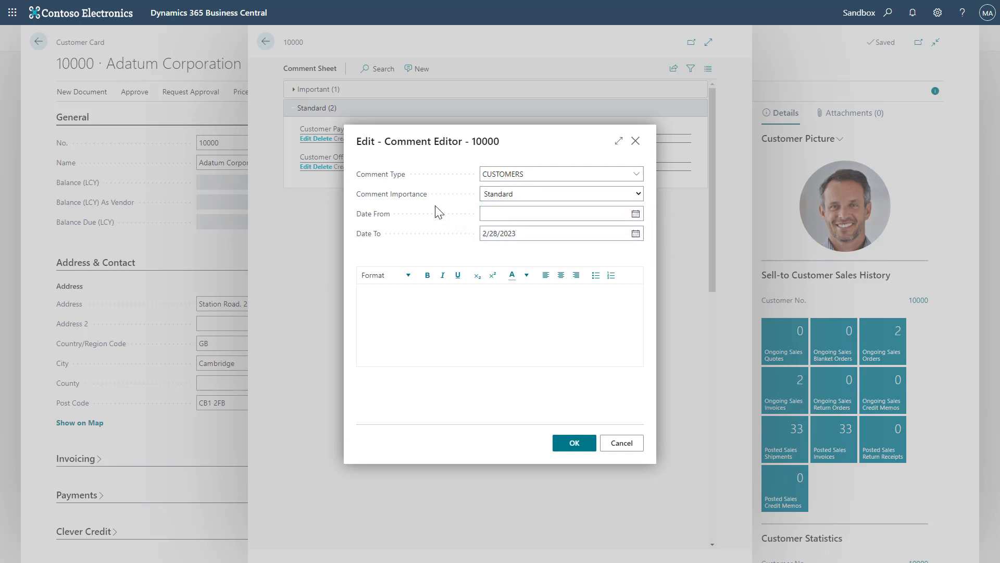
click(536, 213)
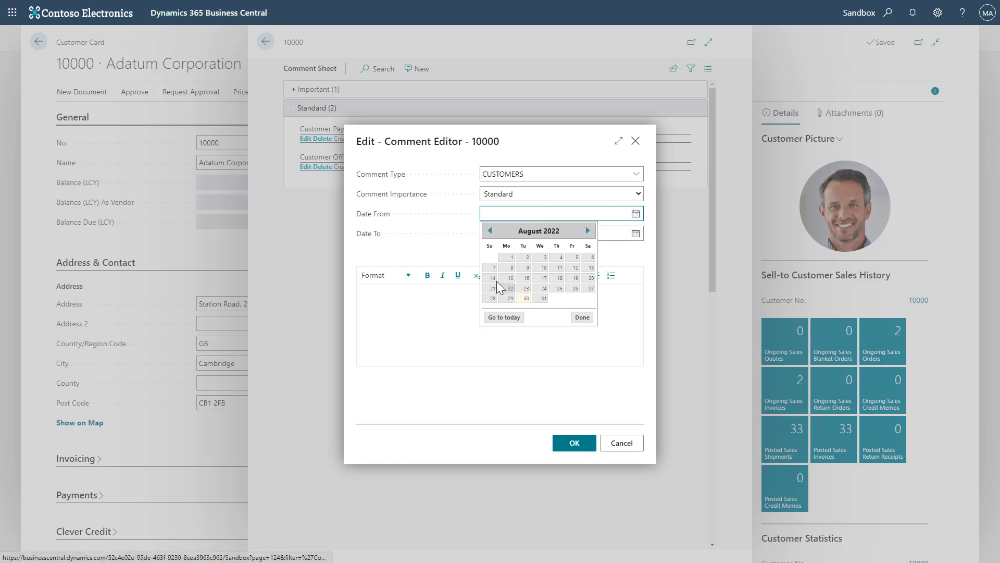
click(454, 257)
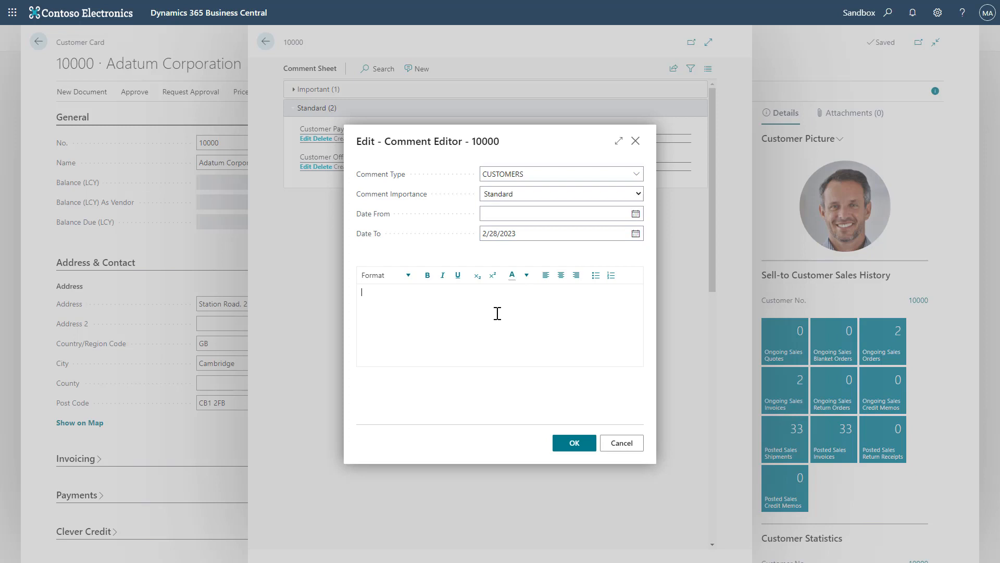
- Write "A comment can be whatever you need, it can flow through to documents and through the system." and below it "There are also options for formatting"
text(A comment can be whatever you need, it can flow through to documents and through the system.)
key(Return)
text(There are also options for )
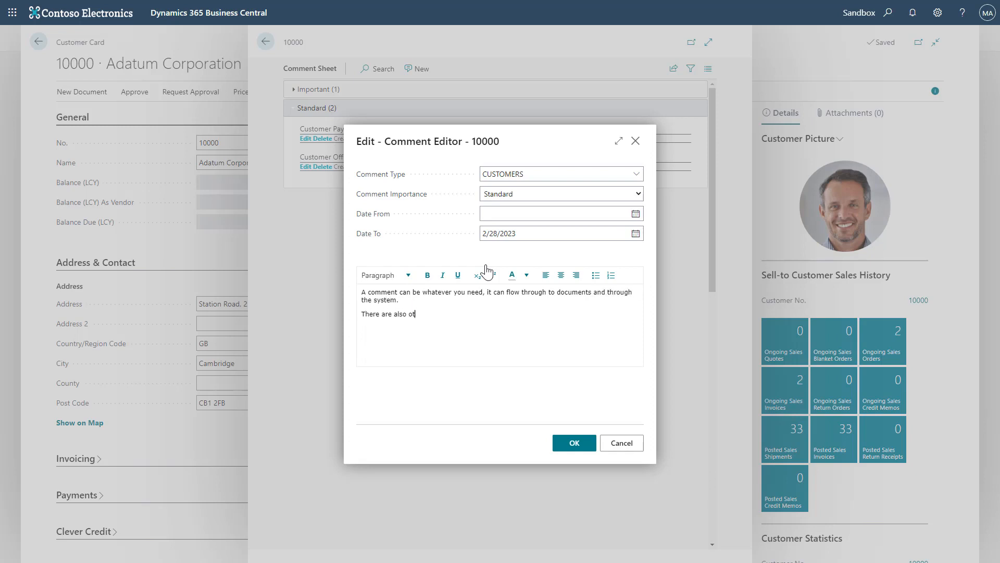
text(formatting)
- Make the sentence "There are also options for formatting" bold, italic and underlined
drag(480, 316, 354, 320)
click(428, 275)
click(442, 275)
click(457, 277)
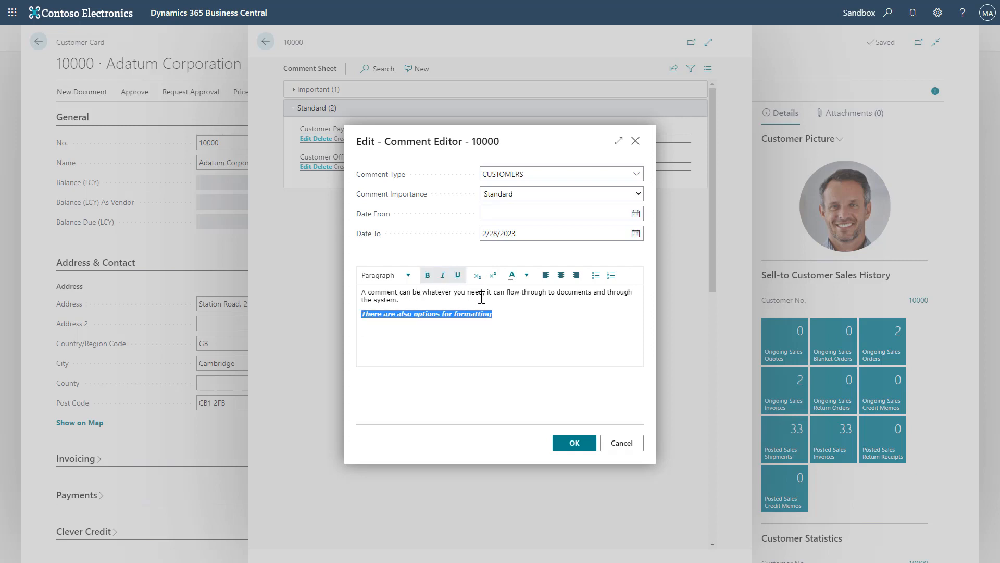
click(512, 315)
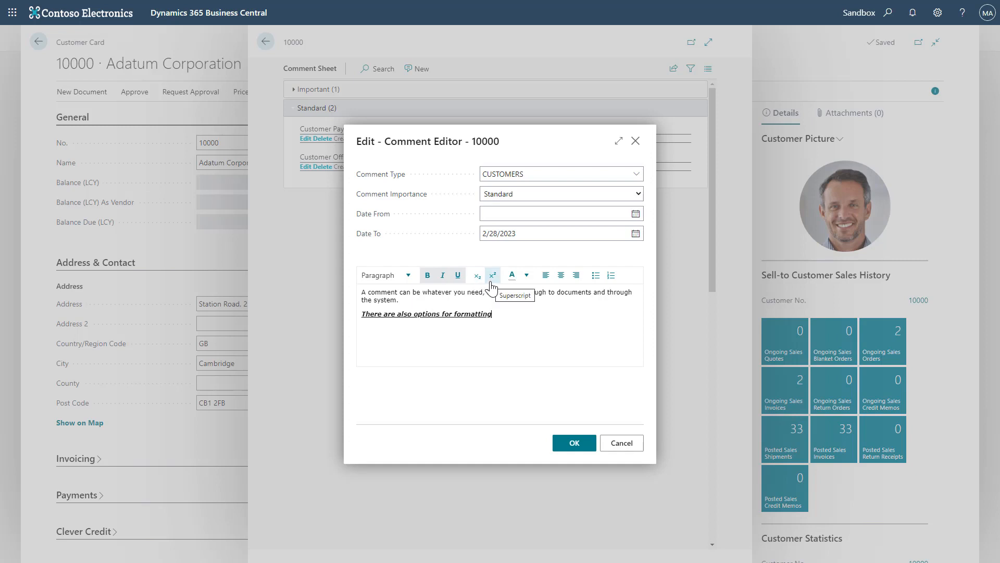
- Colour the sentence "There are also options for formatting" red and centre it
drag(508, 310, 362, 313)
click(527, 276)
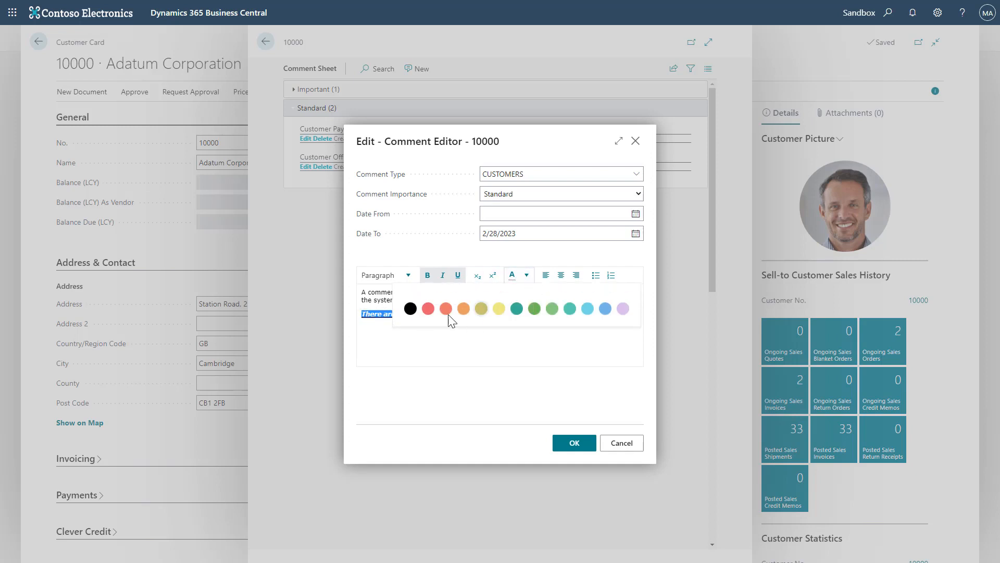
click(427, 309)
click(530, 312)
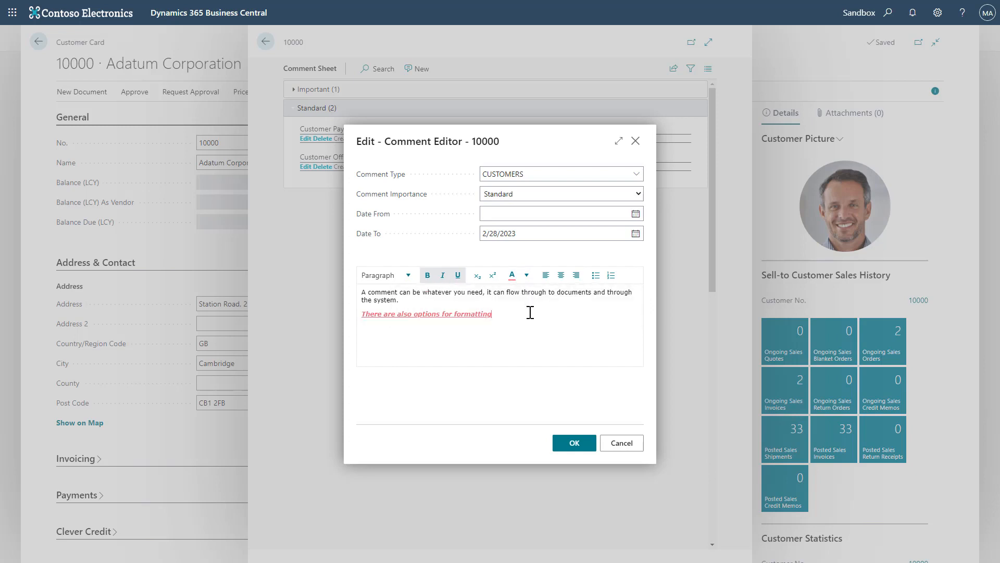
drag(531, 312, 362, 315)
click(561, 275)
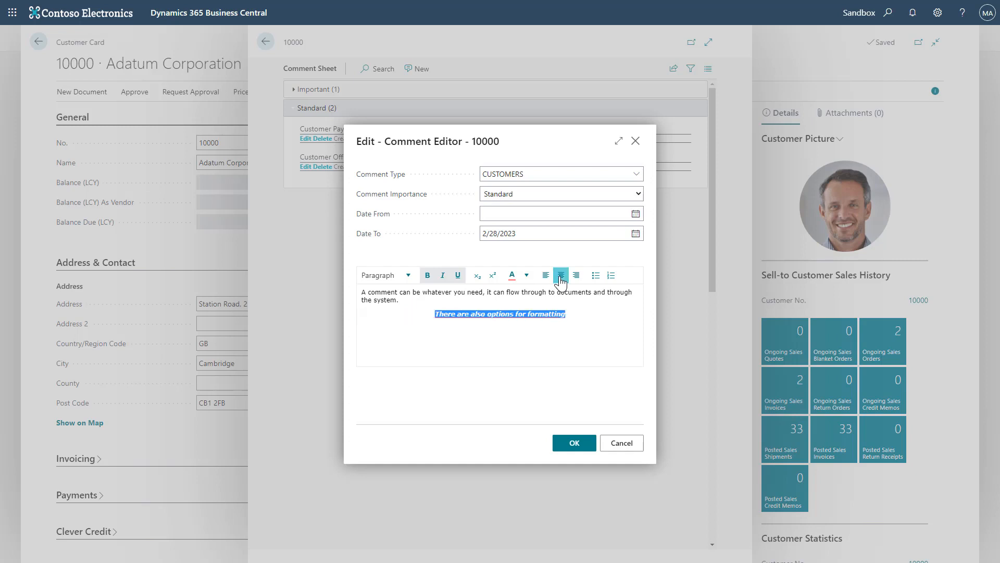
click(583, 313)
- Below that sentence, add a bulleted list with "Bullet Points" and "Or also", followed by a numbered list starting with "Numbers."
key(Return)
key(Return)
click(595, 275)
text(Bullet Points )
text(Or also)
key(Return)
click(611, 275)
text(Numbers.)
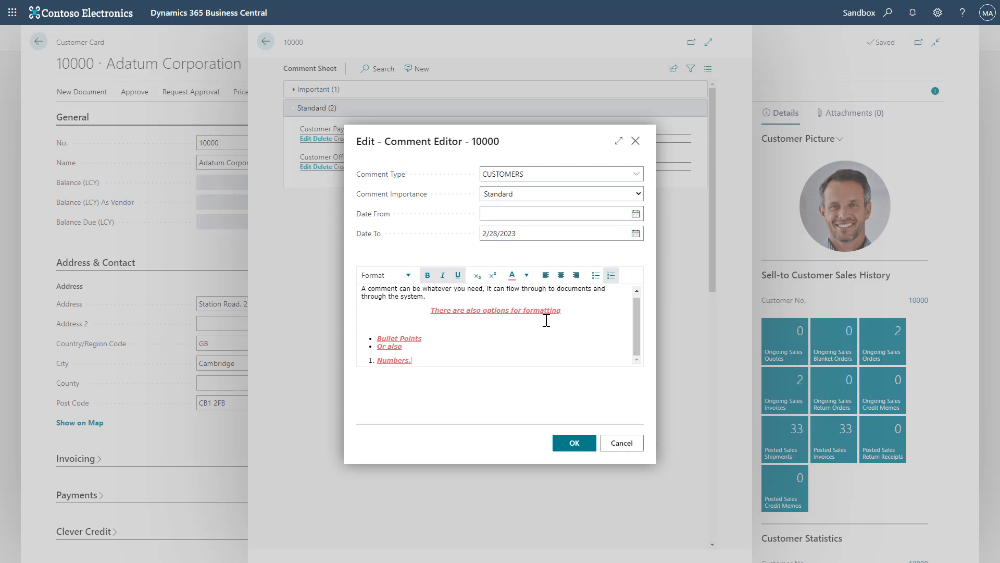
key(Return)
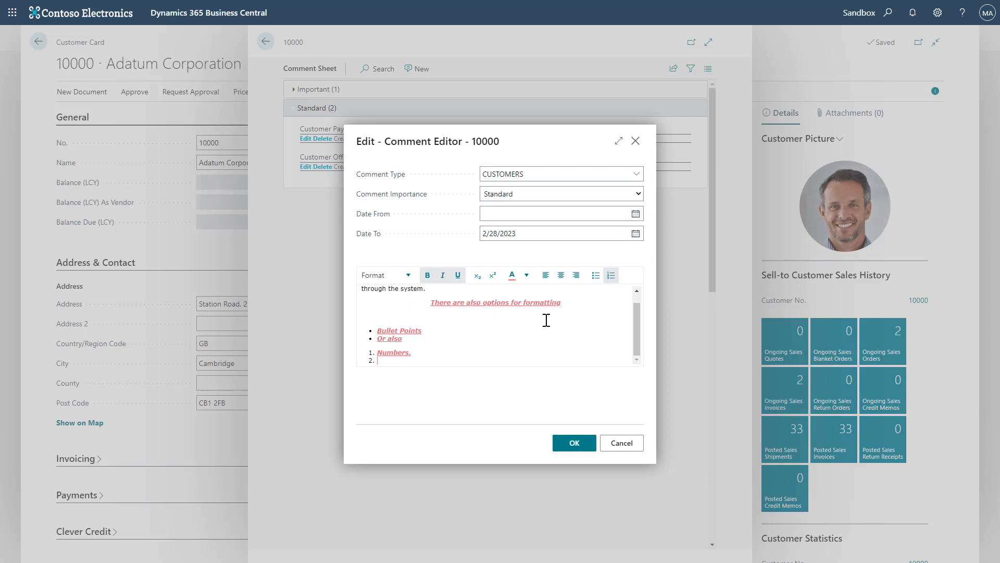
- Save the formatted comment and review it in the customer's Standard comments group
click(571, 444)
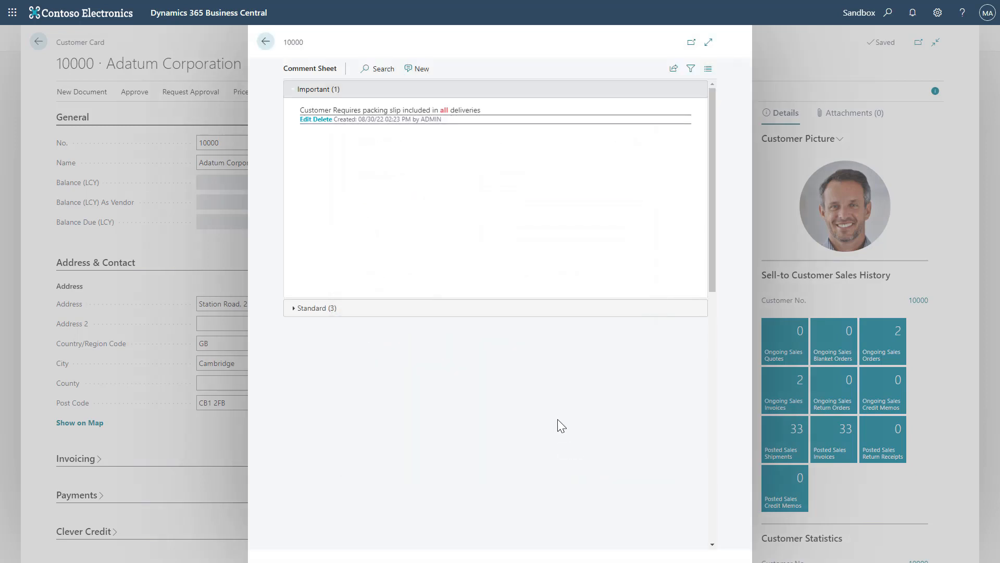
click(293, 309)
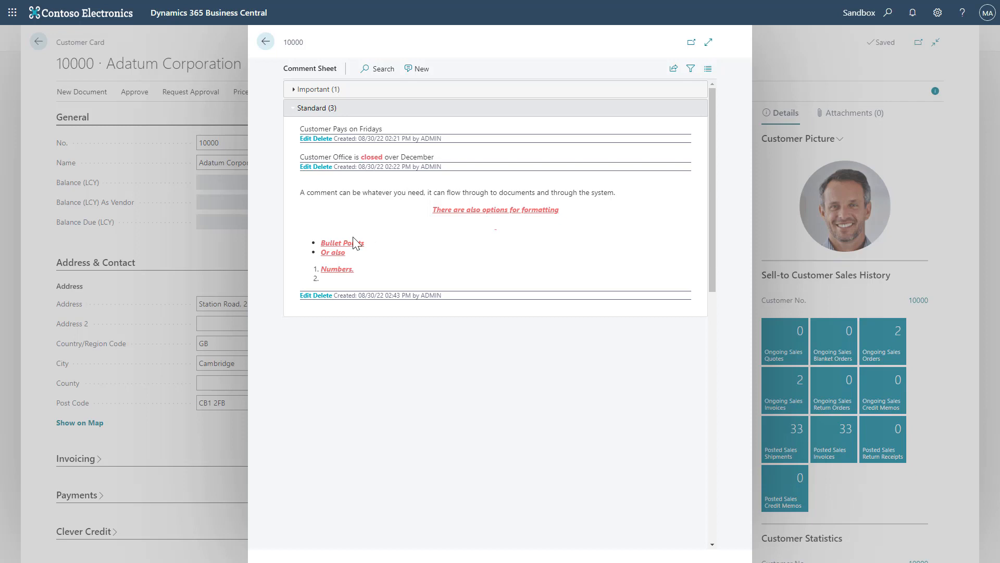
drag(298, 192, 517, 264)
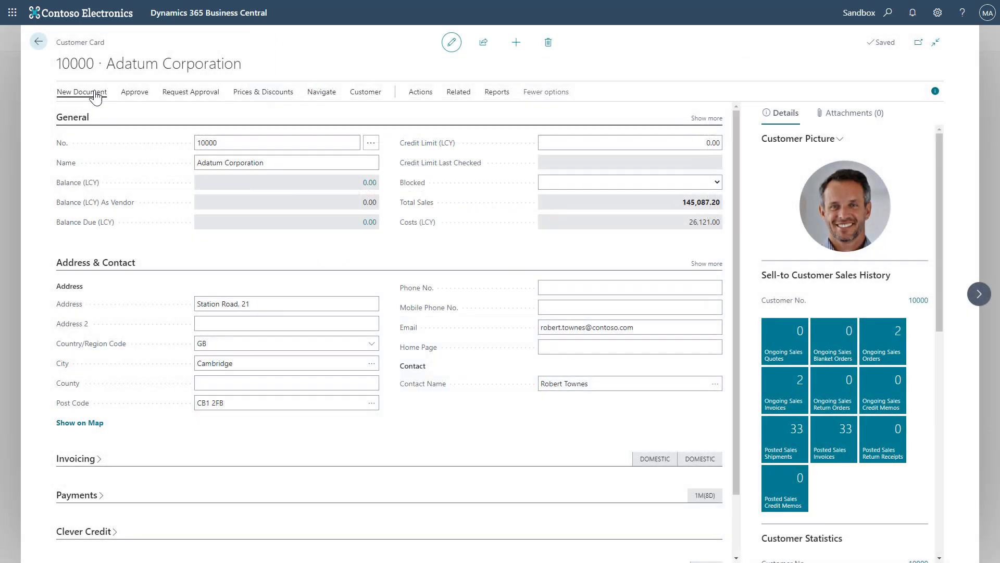
- Create a new sales order for Adatum Corporation and acknowledge the comment notifications
click(95, 97)
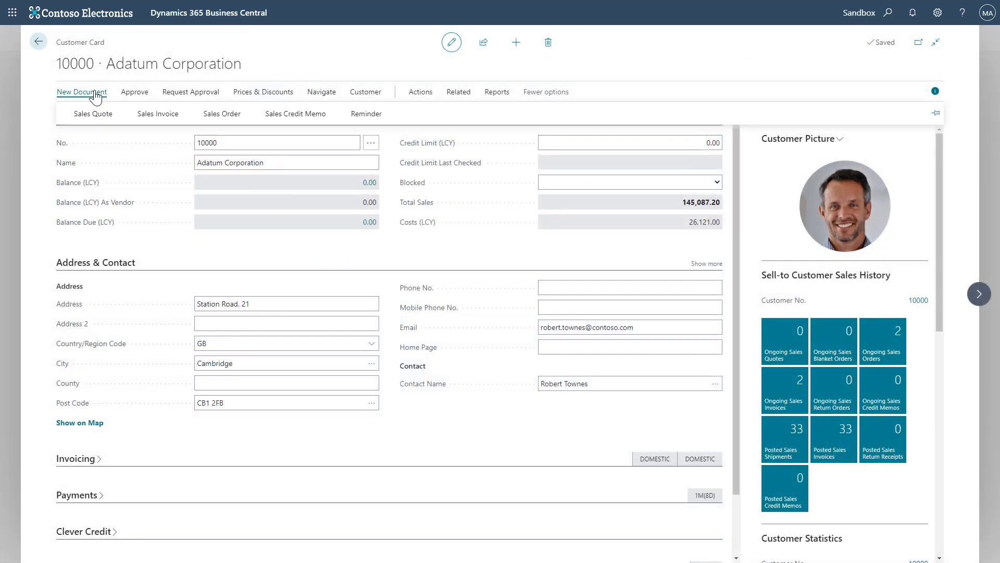
click(204, 118)
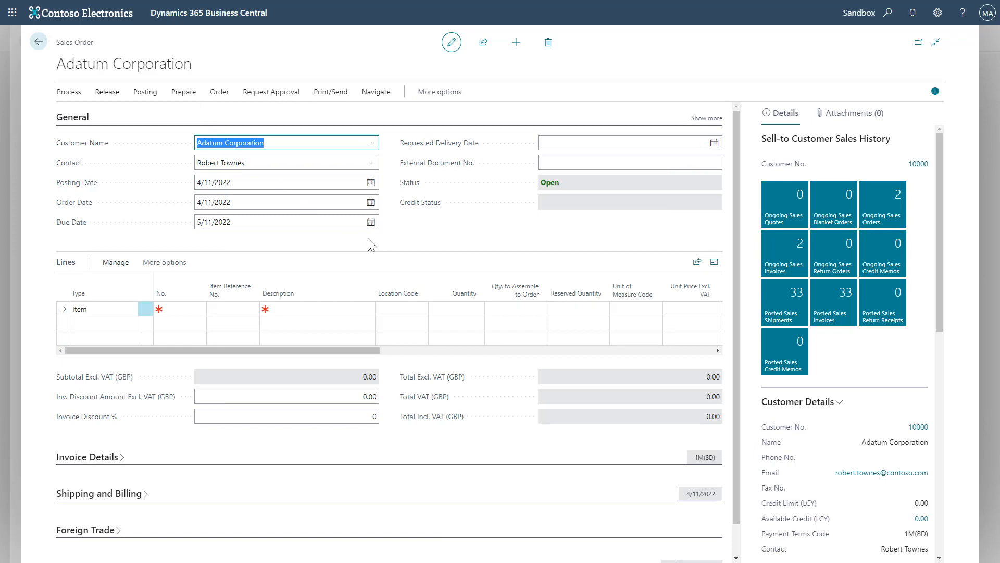
key(Tab)
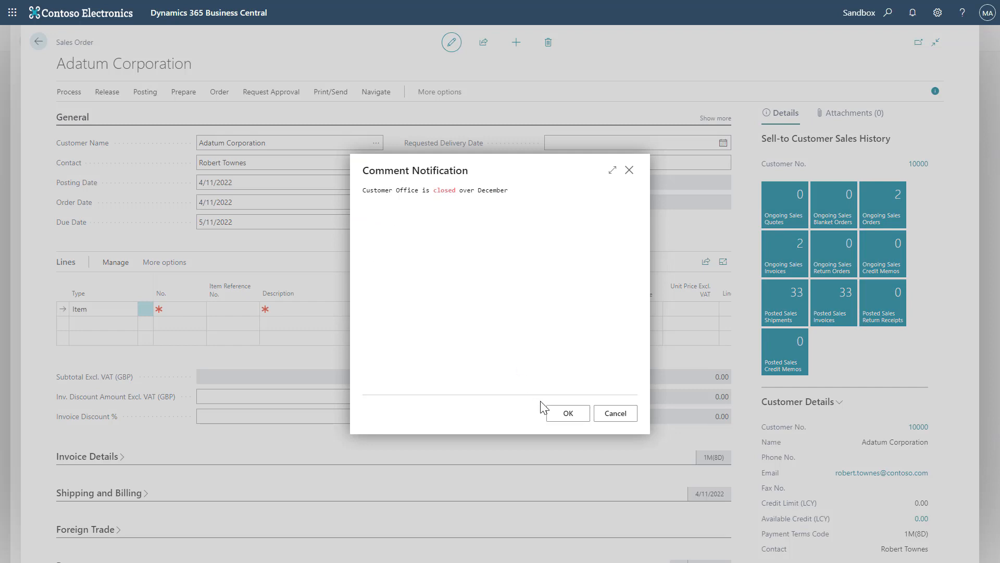
click(554, 415)
click(565, 420)
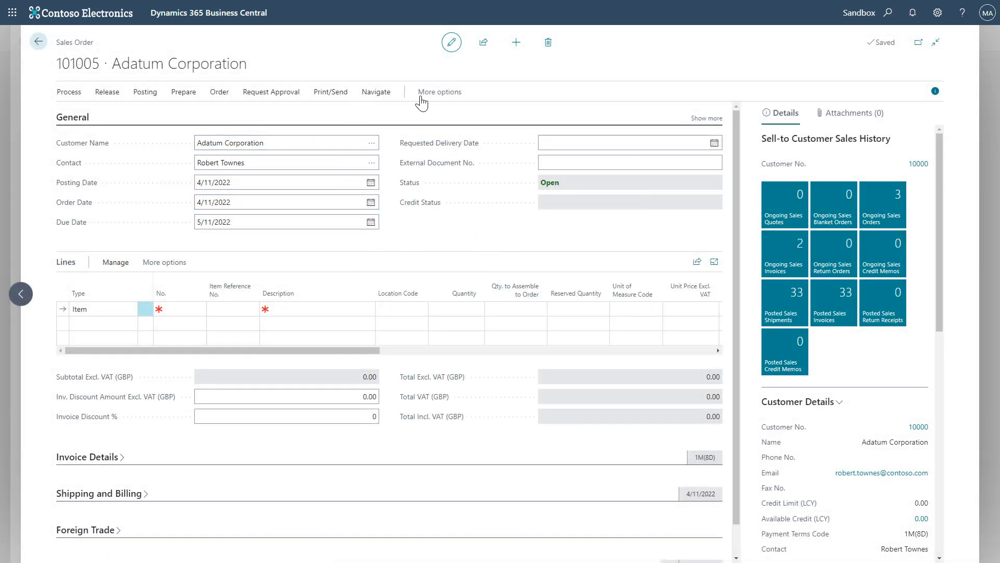
- Open the sales order's comment sheet and examine the inherited Standard comments
click(217, 96)
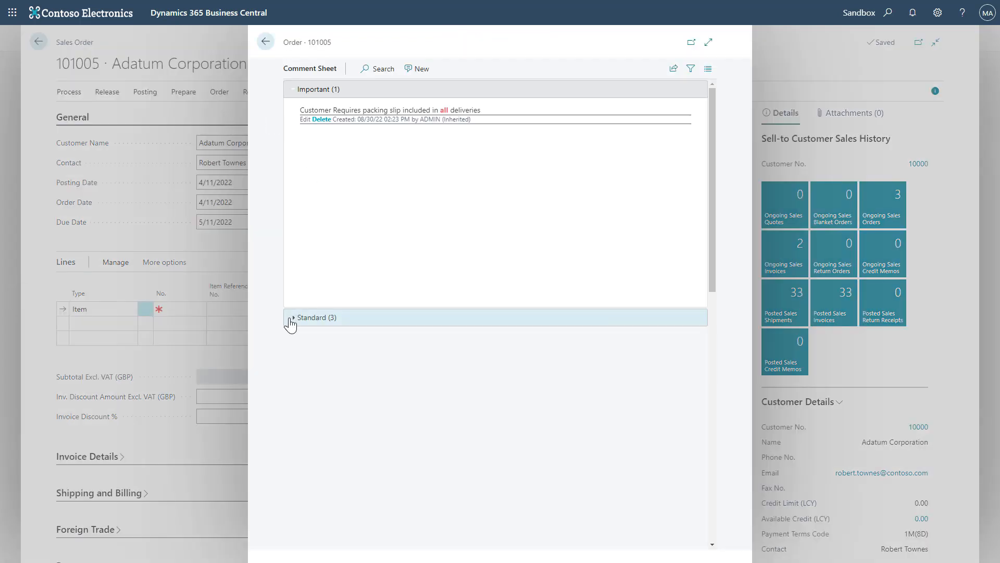
click(291, 323)
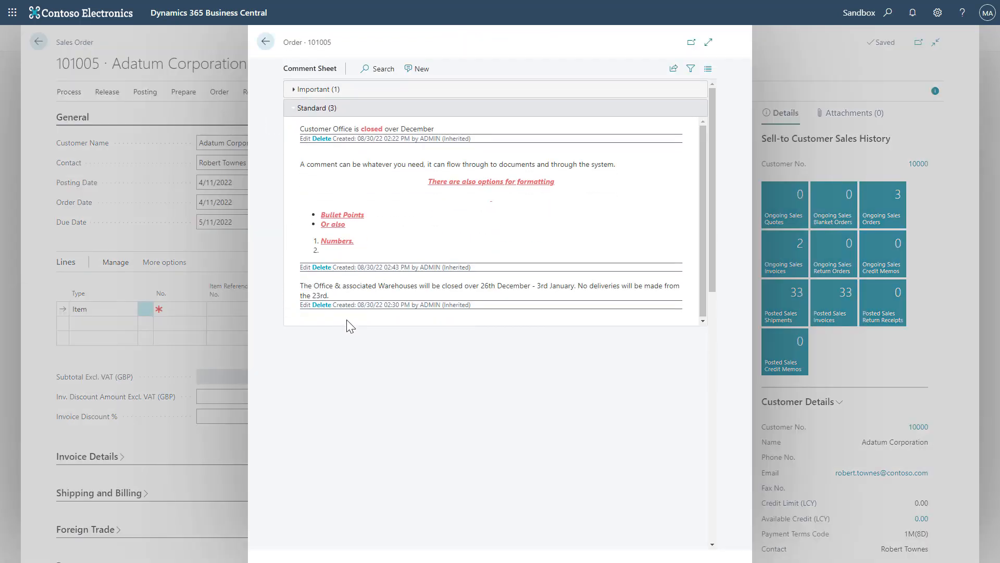
- Write a new order comment reading "Arrival of items for order due in our warehouse on 15th Sept.", with "15th Sept." in bold
click(416, 73)
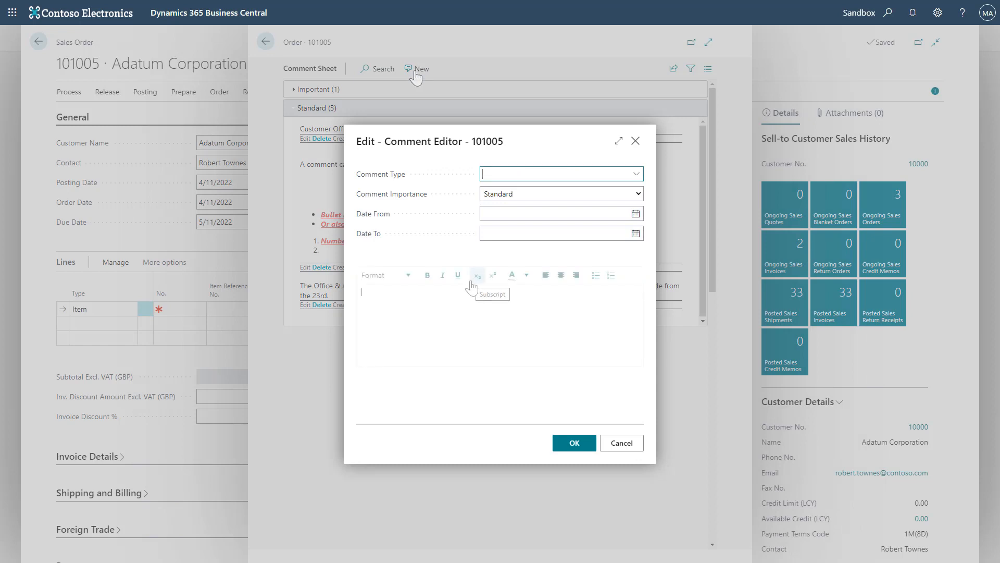
text(Arrival of items for order due 15th)
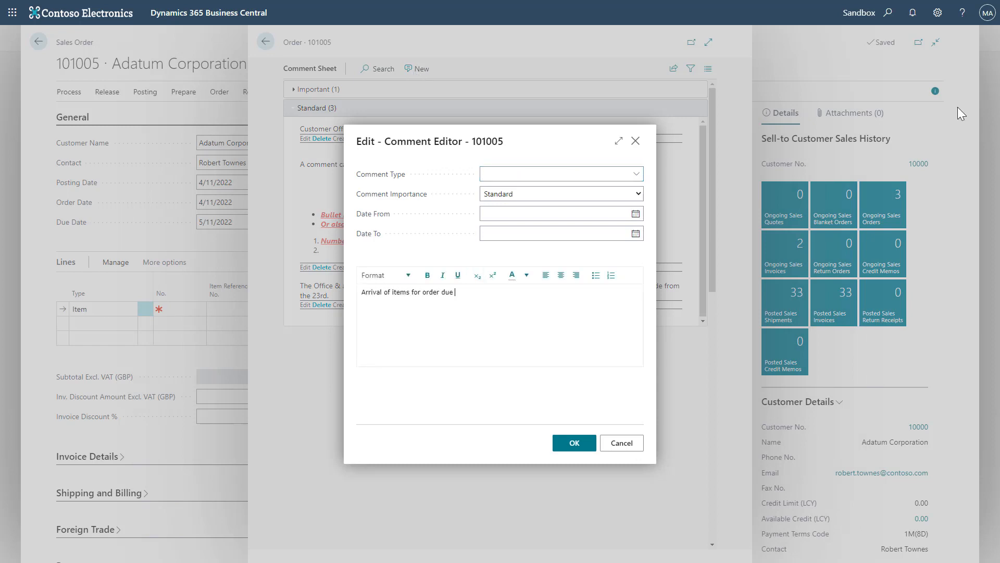
key(BackSpace)
key(BackSpace)
key(BackSpace)
key(BackSpace)
text(in our warehouse on 15th Sept.)
drag(559, 292, 522, 293)
click(427, 275)
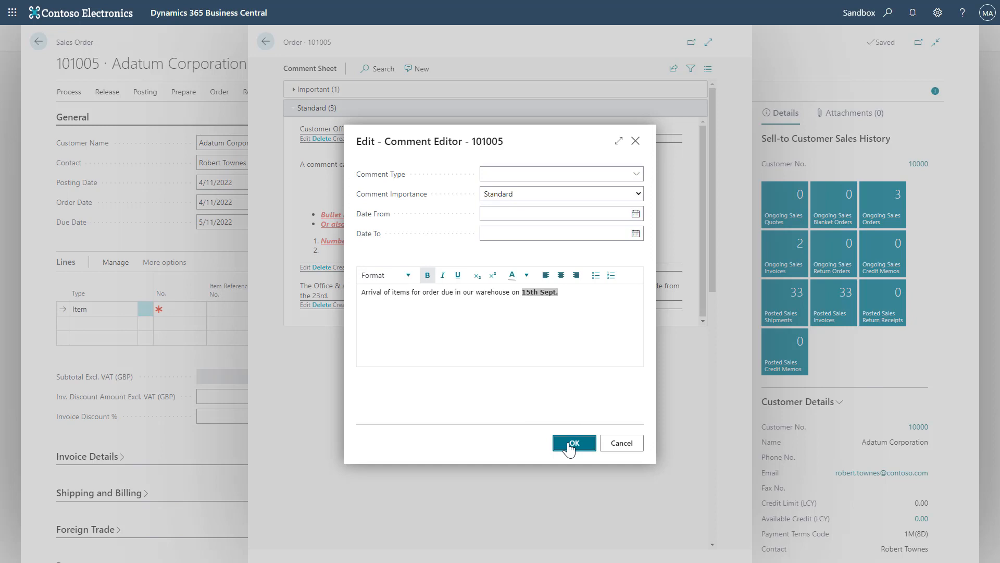
- Save the new order comment, review it in the order's Standard comments group and close the comment sheet
click(573, 443)
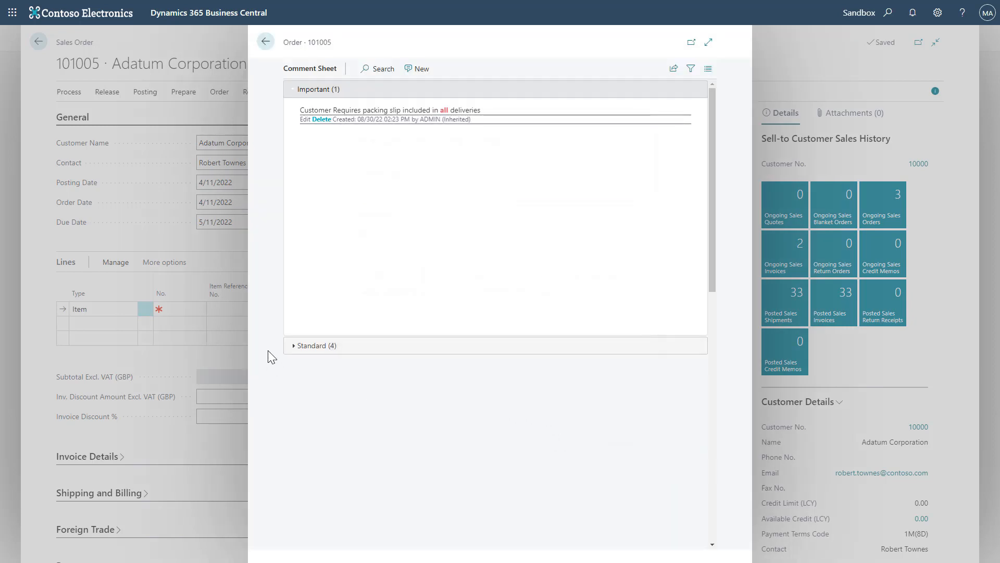
click(291, 346)
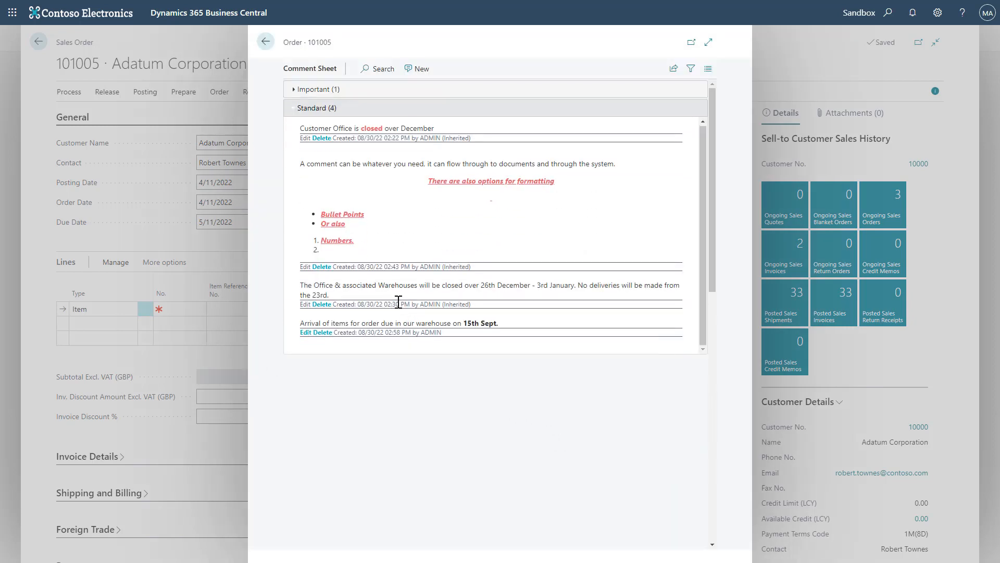
click(782, 87)
- Add item 1896-S (ATHENS Desk) to the first sales order line with a quantity of 5
click(188, 308)
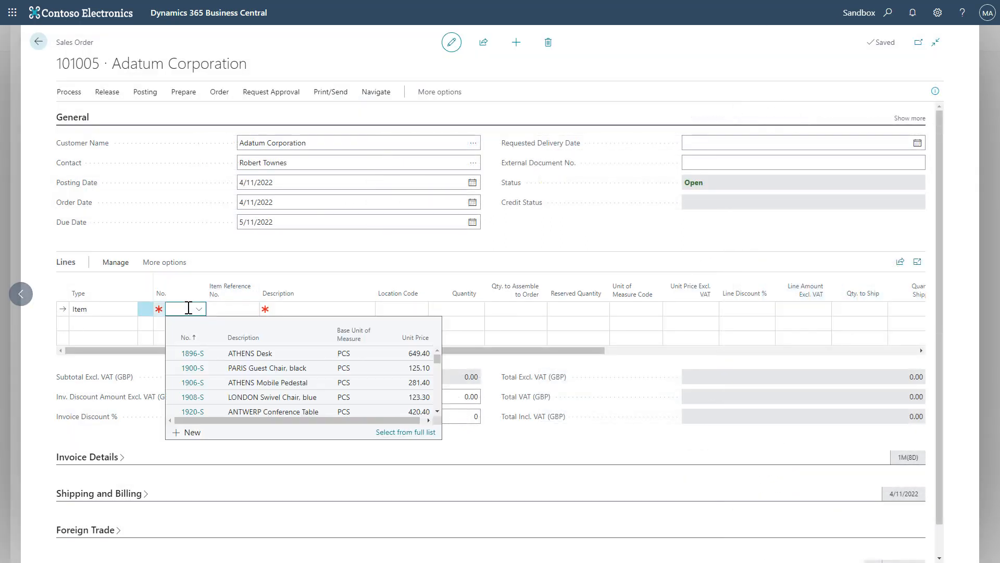
click(228, 352)
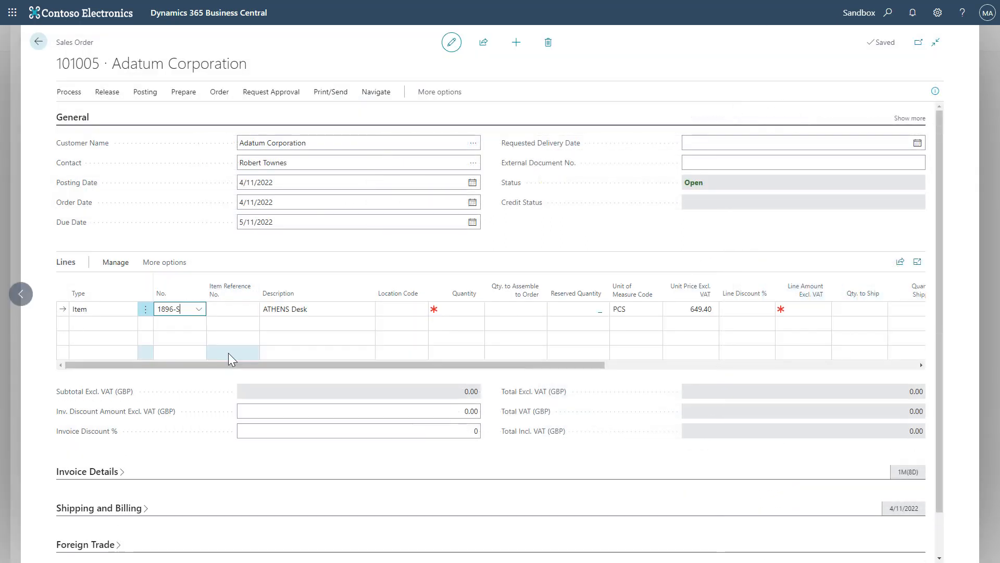
click(463, 310)
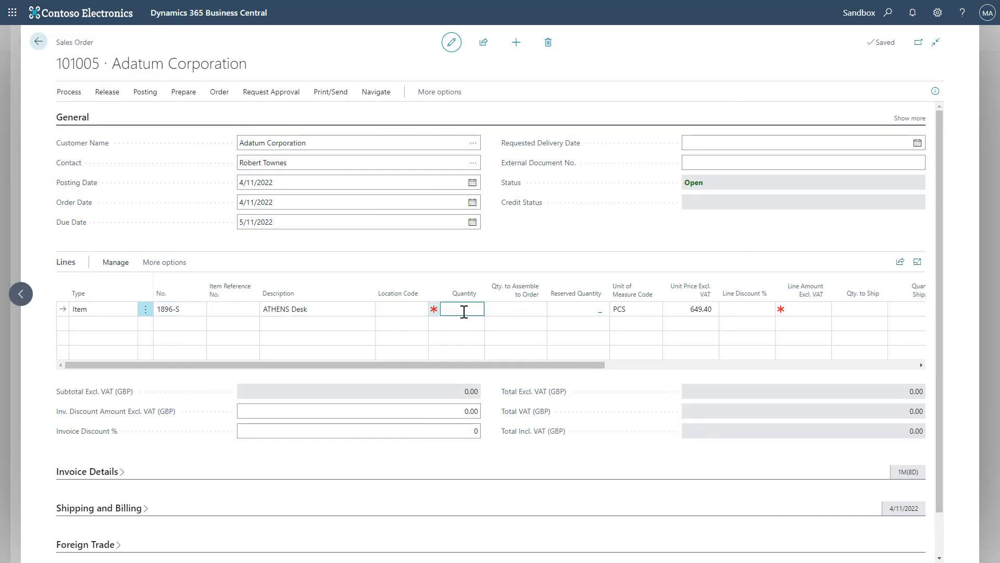
key(Tab)
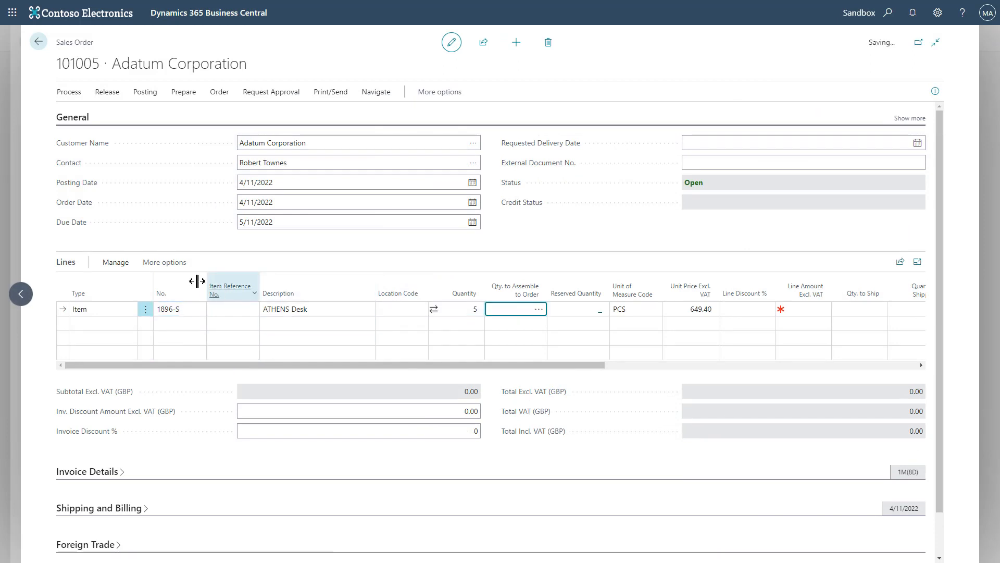
- Open the comment sheet of the ATHENS Desk line, examine its inherited item comment and close the sheet
click(151, 263)
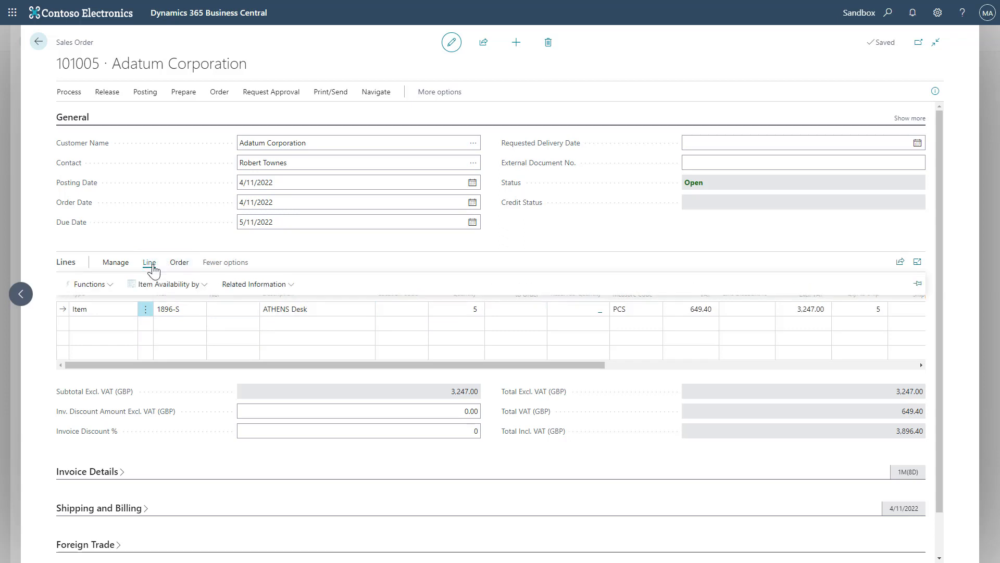
click(250, 285)
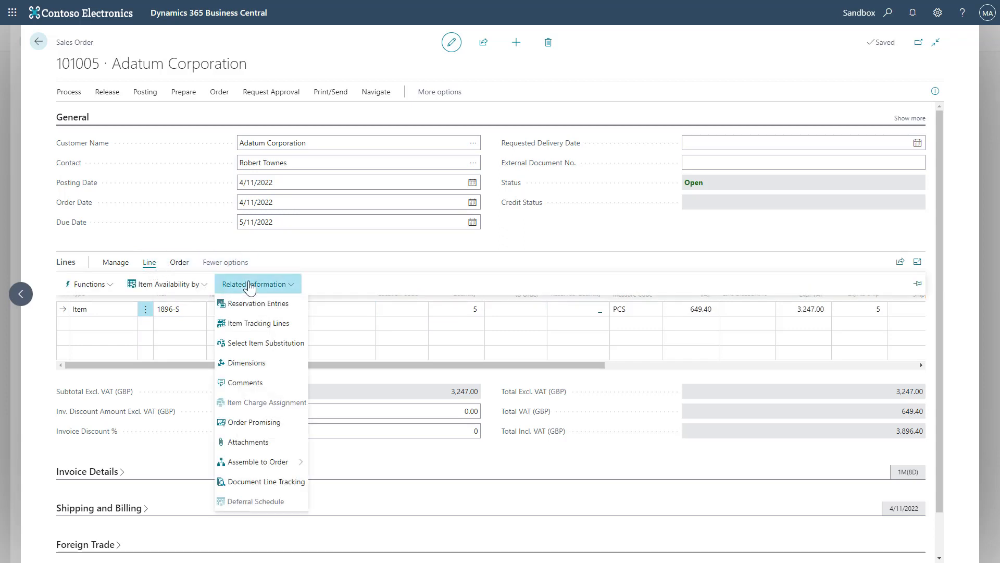
click(250, 382)
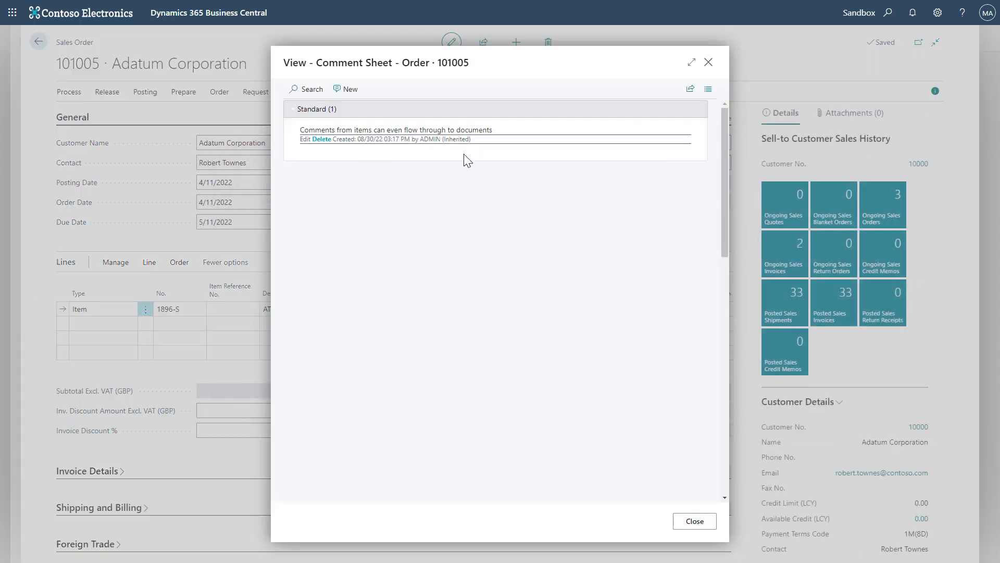
drag(472, 139, 449, 142)
click(448, 175)
click(691, 527)
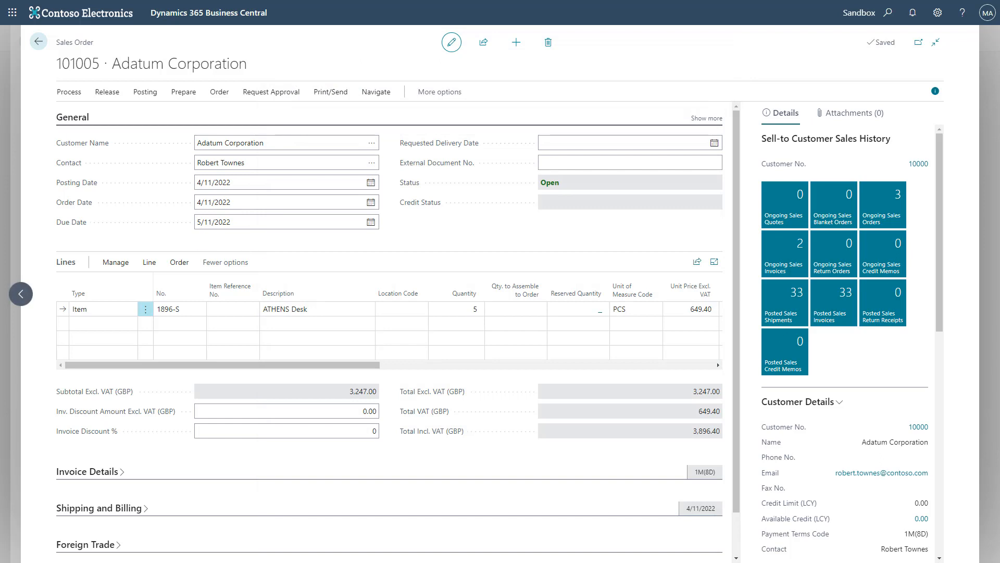
- Add item 1906-S (ATHENS Mobile Pedestal) on the second order line and acknowledge its comment notification
click(180, 323)
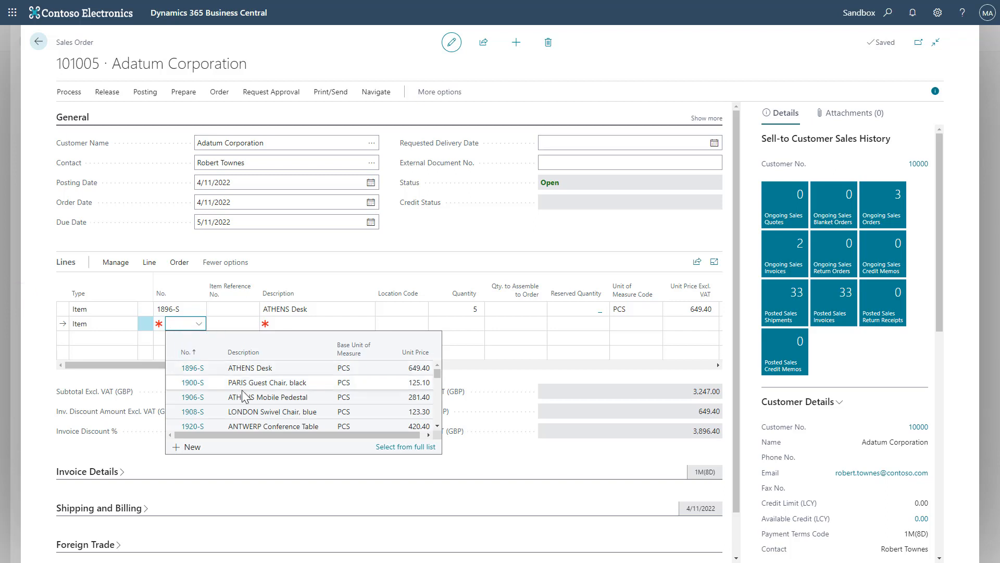
click(243, 397)
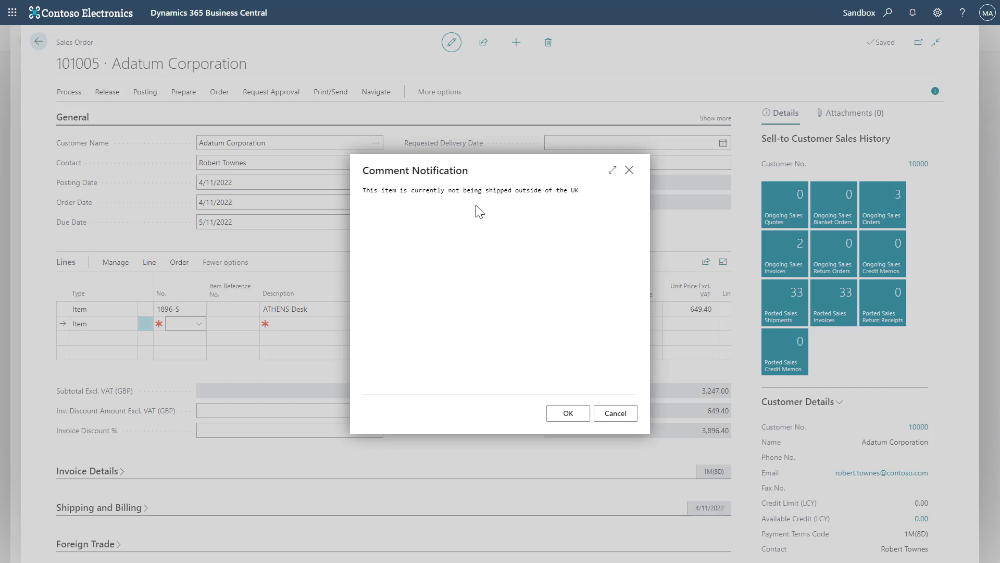
click(573, 415)
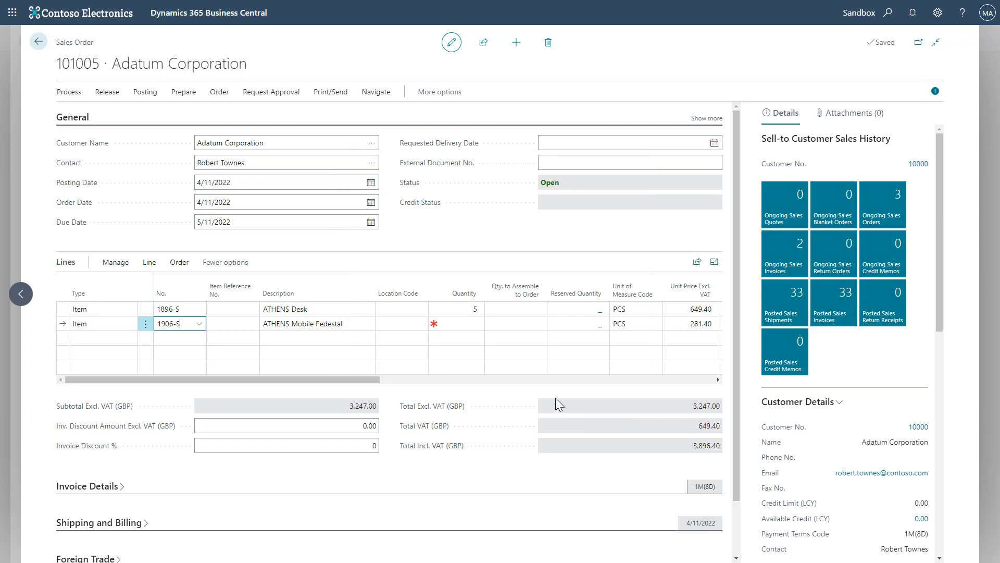
- Find the Comment Types page and examine the CUSTOMERS comment type's expiry period and inheritance settings in full view
click(887, 13)
text(co)
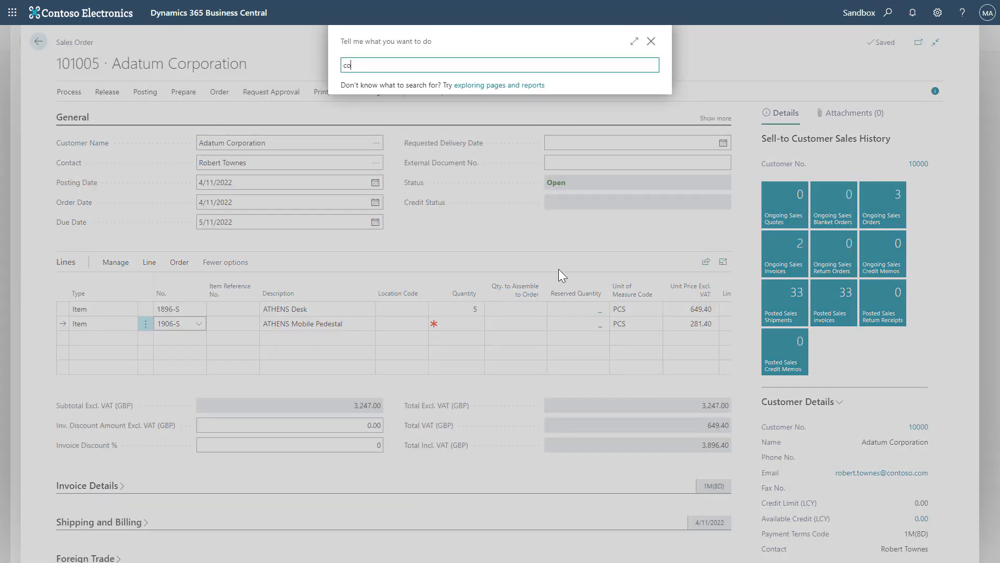
text(mment)
click(468, 172)
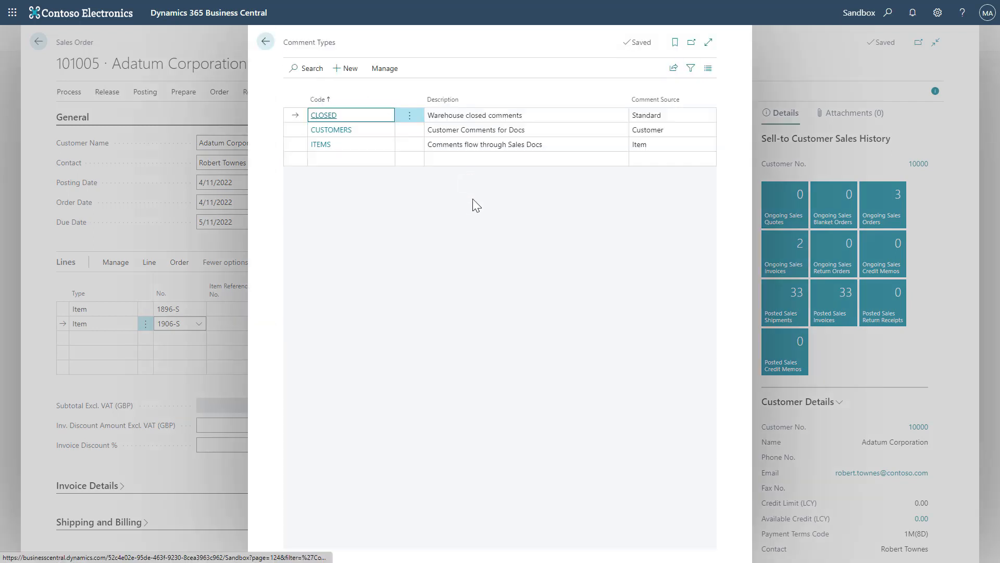
click(343, 131)
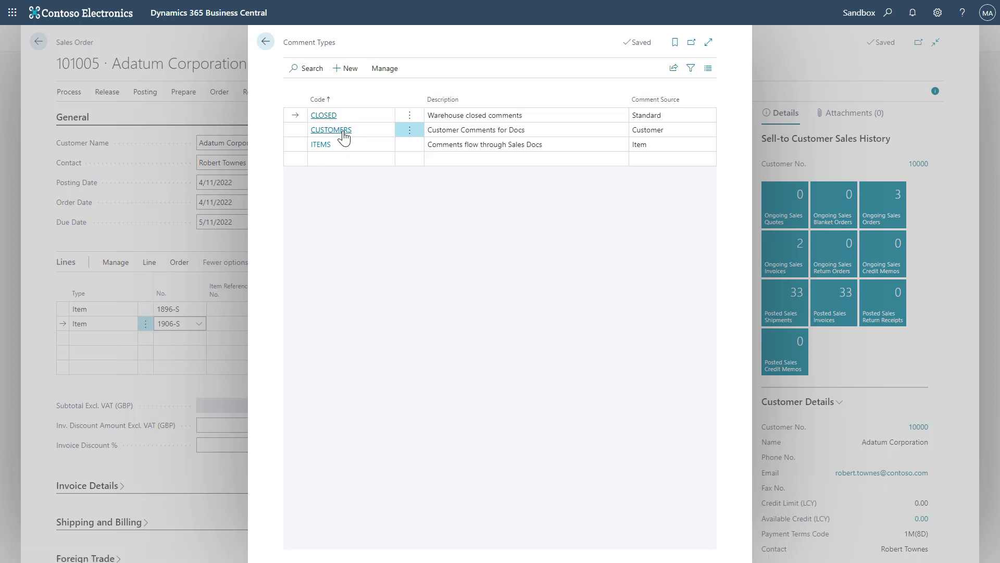
click(709, 43)
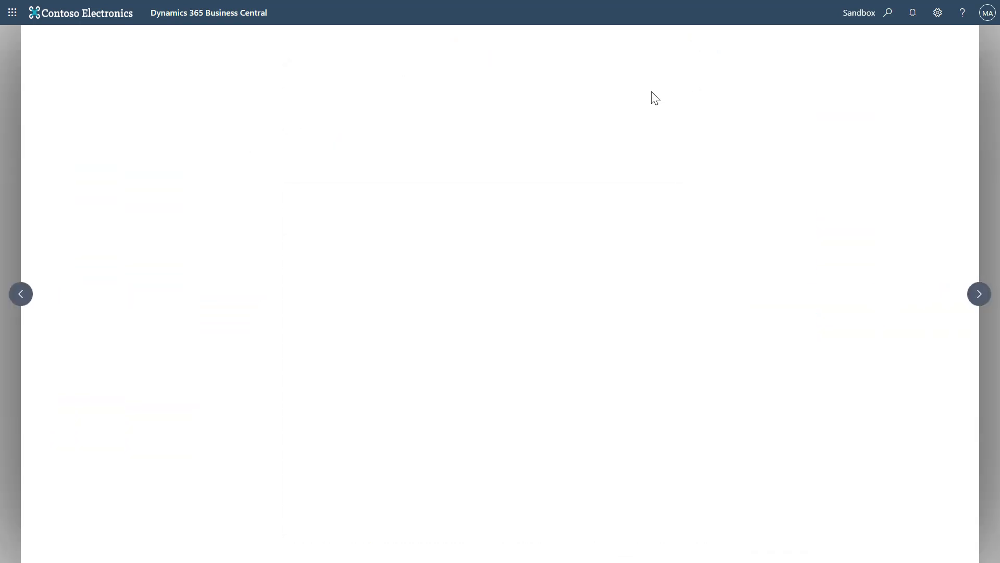
drag(930, 240, 946, 317)
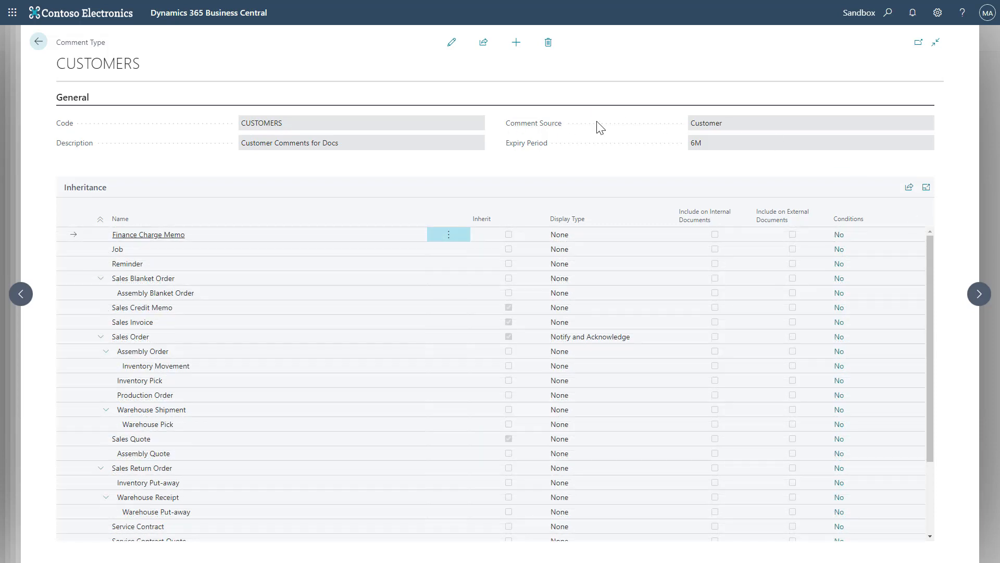
- Examine the ITEMS comment type's inheritance settings and the filter fields available for its Sales Order conditions, leaving without adding a filter
click(974, 297)
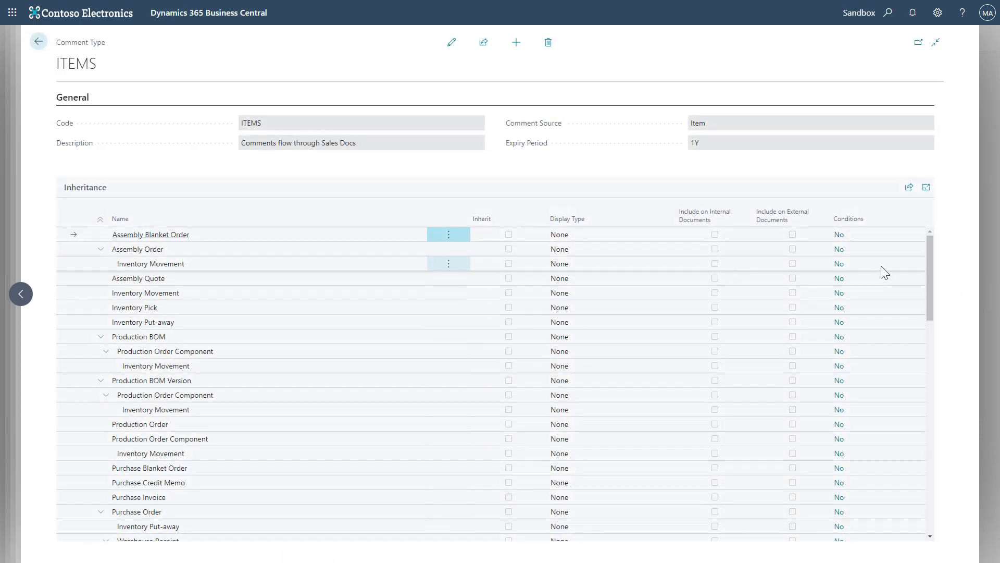
drag(933, 265, 927, 370)
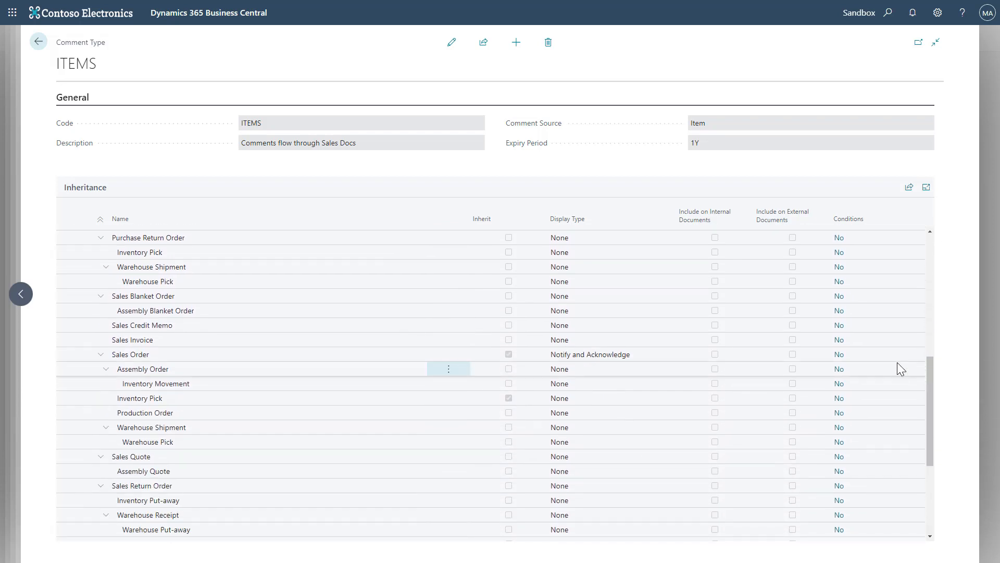
click(839, 357)
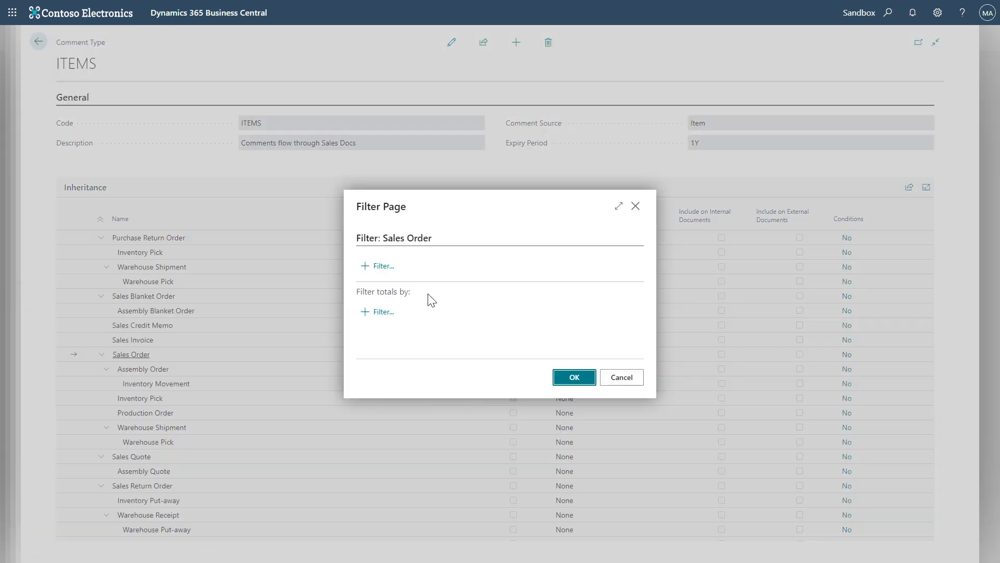
click(384, 267)
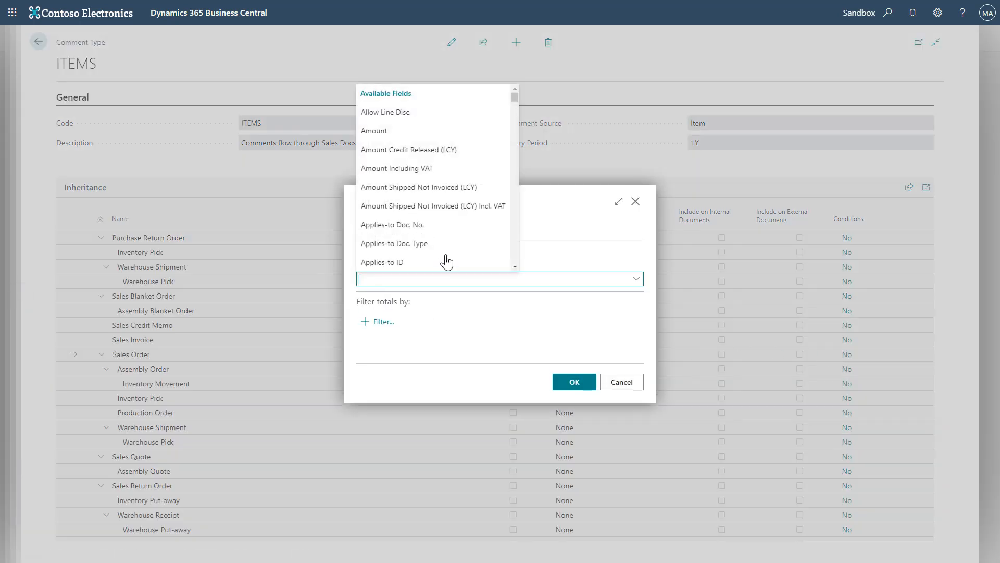
drag(516, 99, 542, 136)
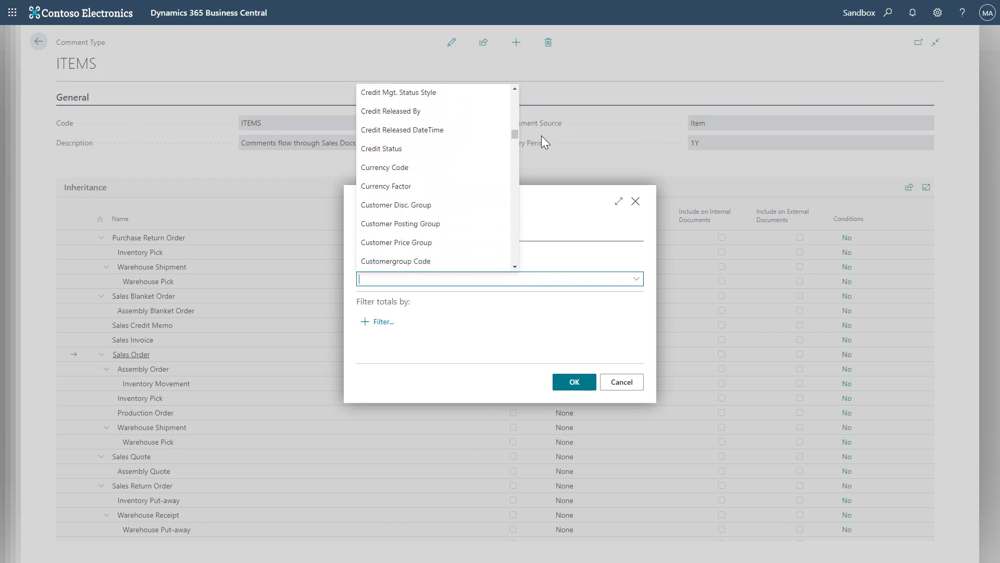
drag(519, 136, 548, 222)
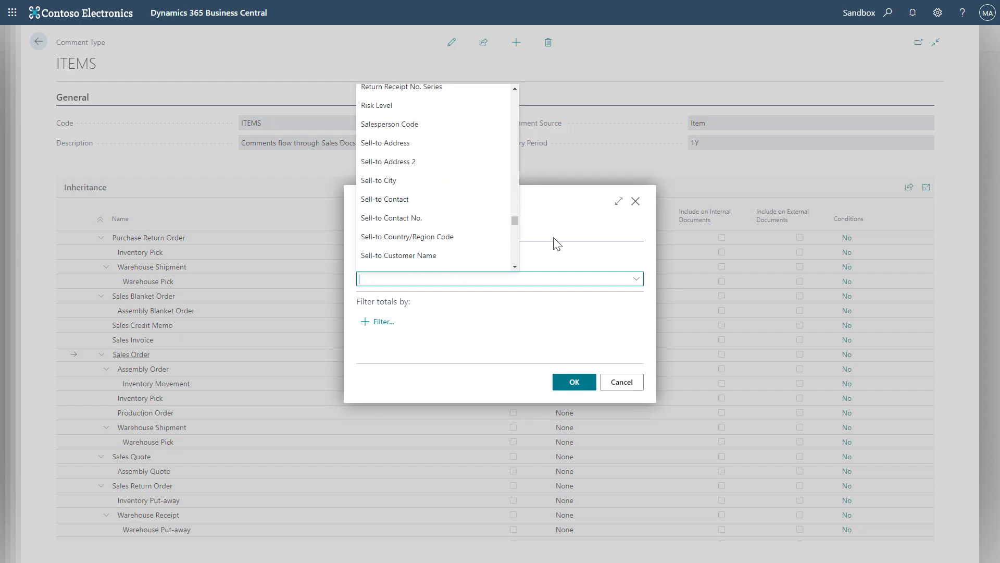
scroll(479, 239, down, 3)
scroll(479, 239, down, 6)
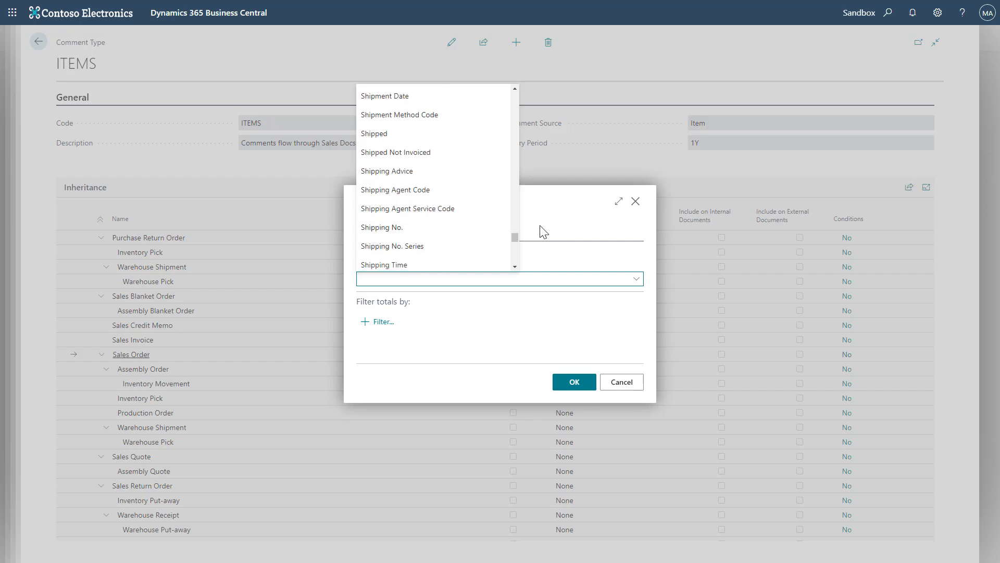
click(597, 304)
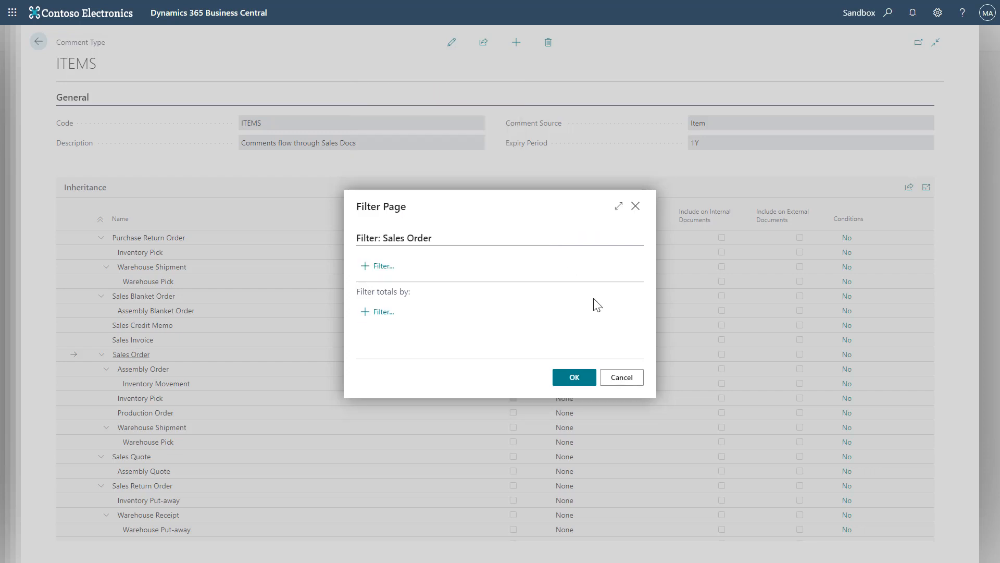
click(621, 377)
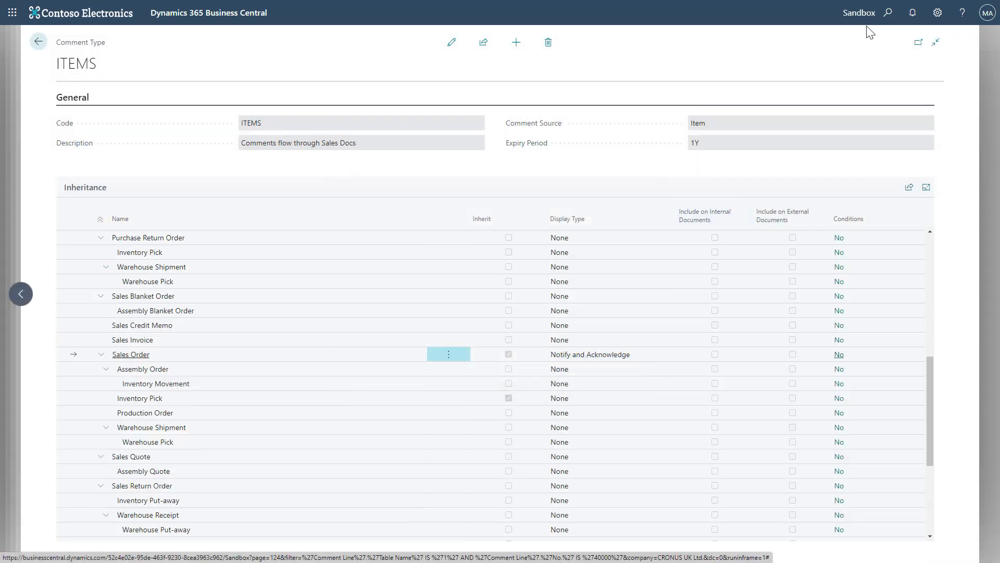
- Find the Delete Expired Comments task and enable deletion of inherited comments and of posted/registered comments
click(885, 16)
text(delete comment)
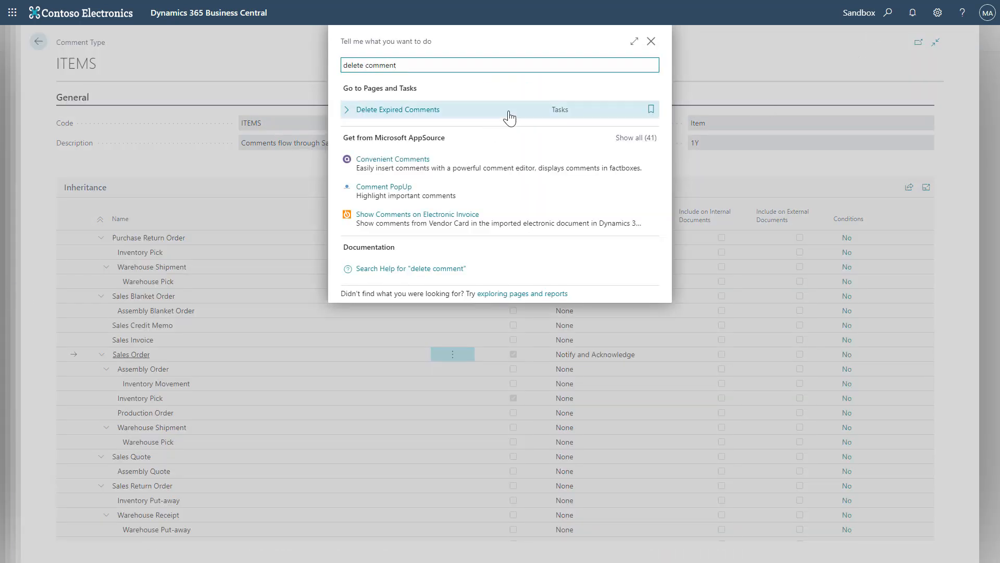
click(520, 114)
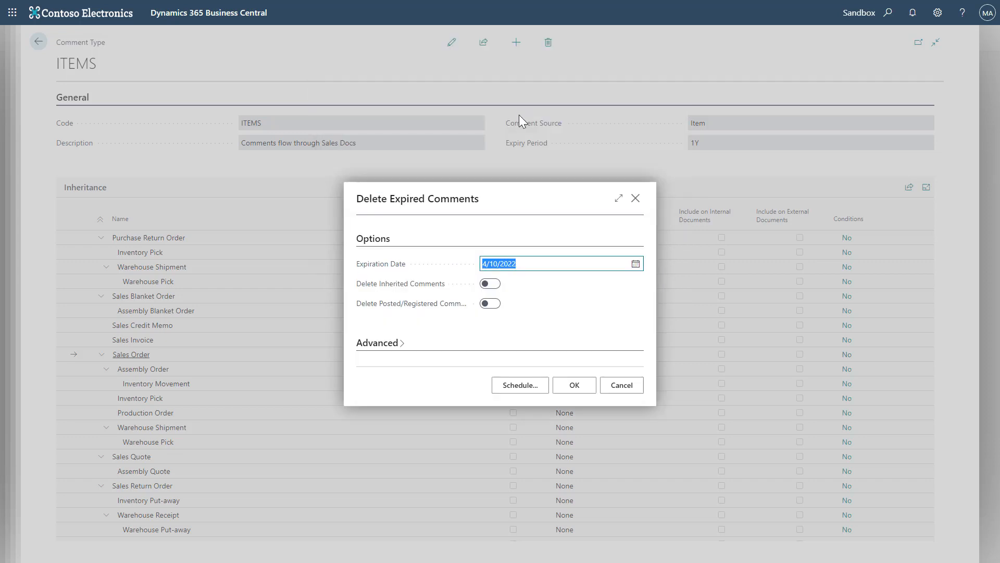
click(492, 284)
click(493, 304)
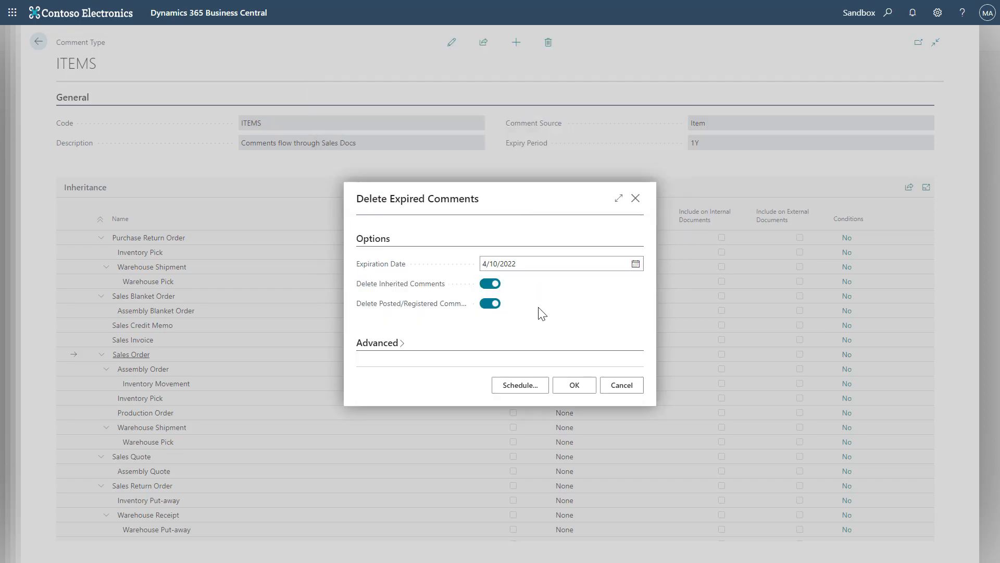